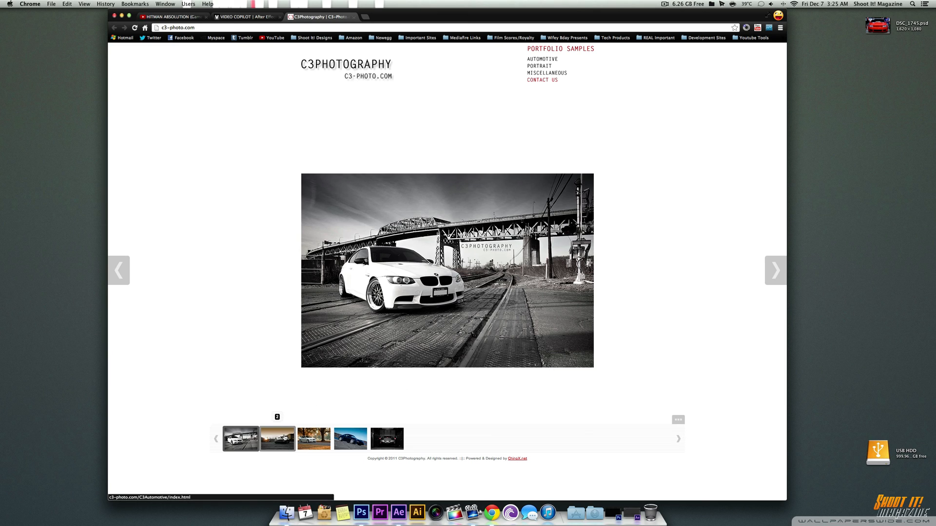
# Step: Look through the sample car photos in the C3Photography gallery and return to the first one
pyautogui.click(286, 438)
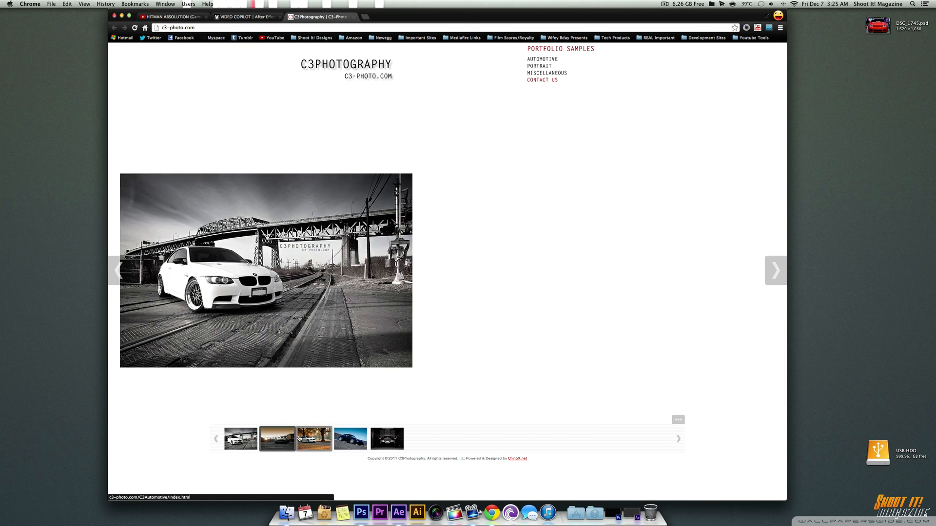
pyautogui.click(315, 439)
pyautogui.click(352, 439)
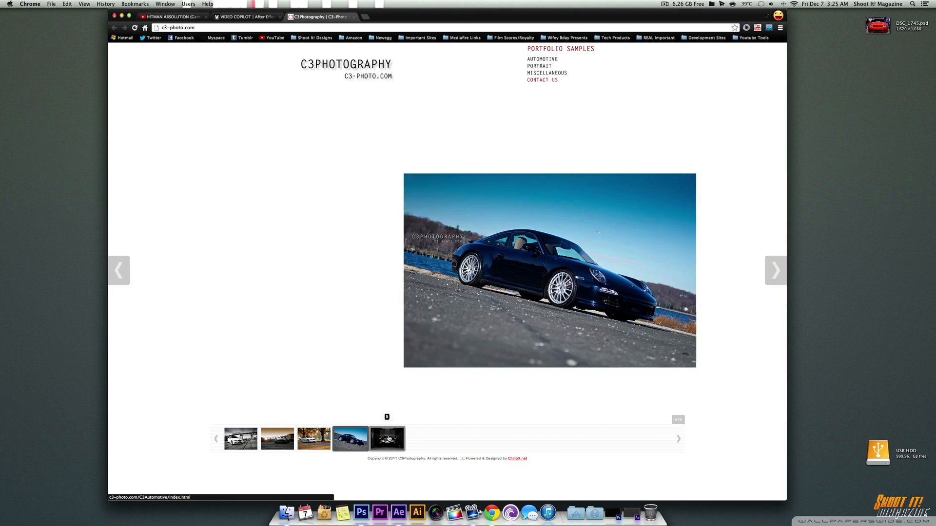
pyautogui.click(373, 439)
pyautogui.click(241, 439)
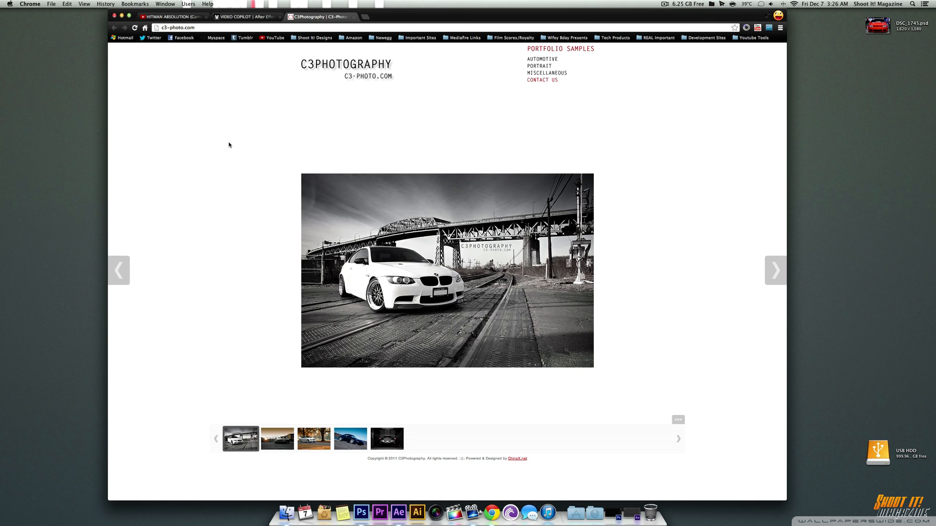
# Step: Switch to Photoshop and create a new 1920 x 1080 pixel document with the 1080p HD Designs preset
pyautogui.click(362, 512)
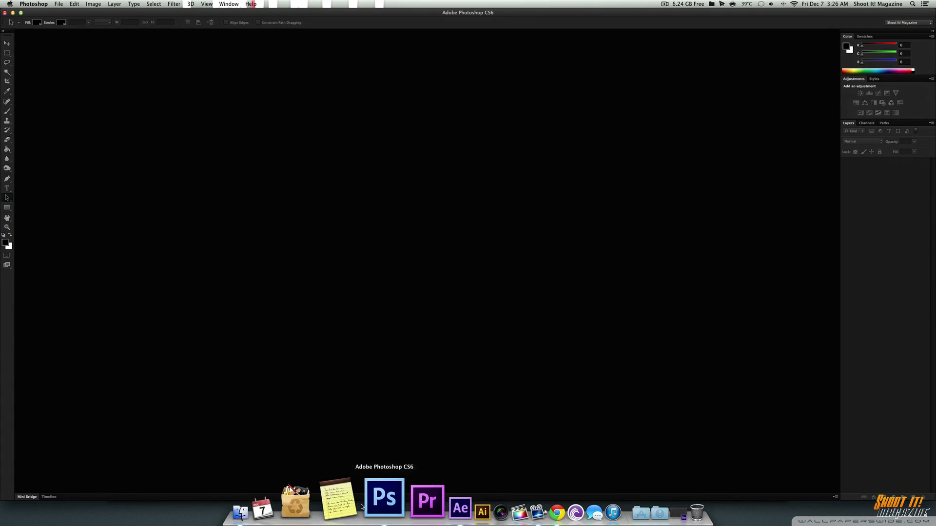
pyautogui.click(59, 4)
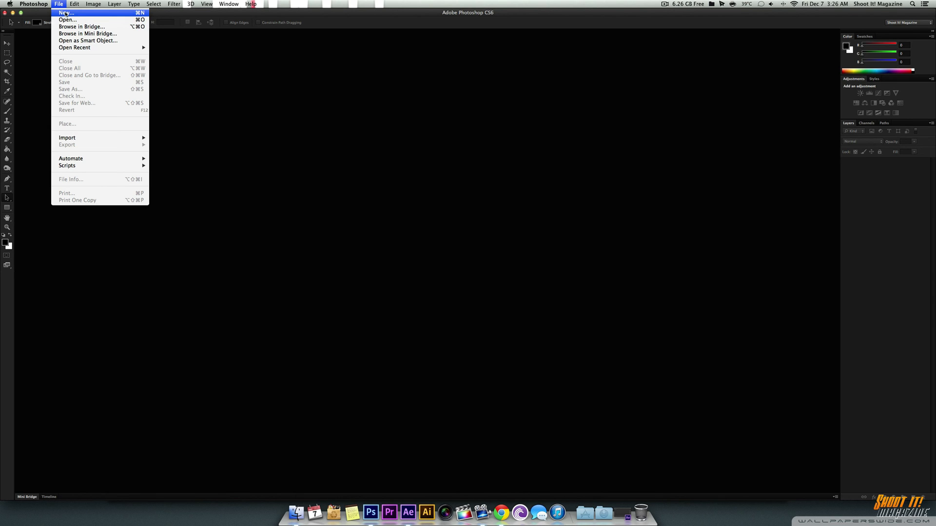
pyautogui.moveTo(181, 6)
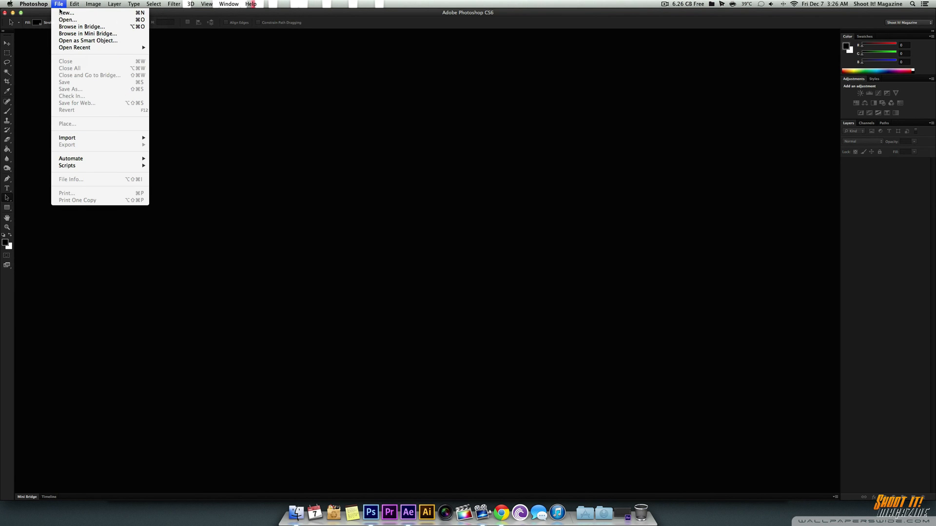
pyautogui.click(60, 13)
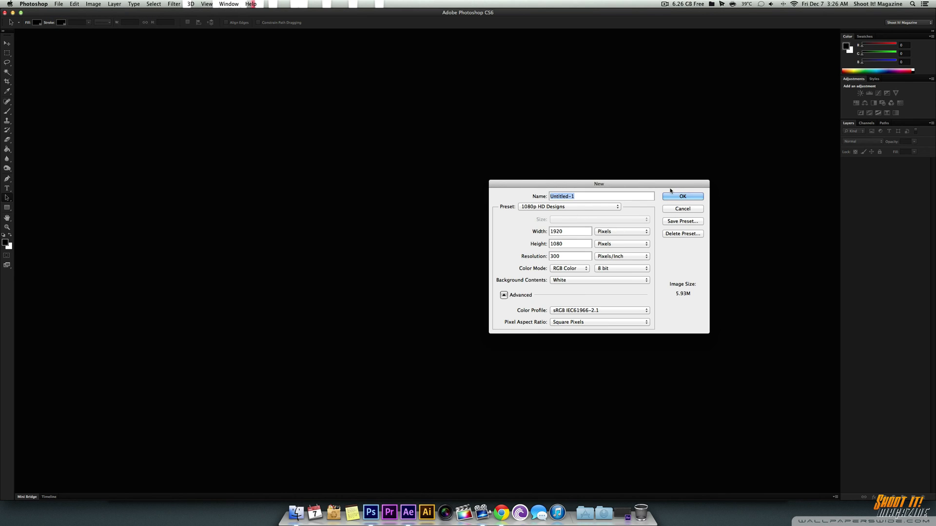
pyautogui.click(678, 196)
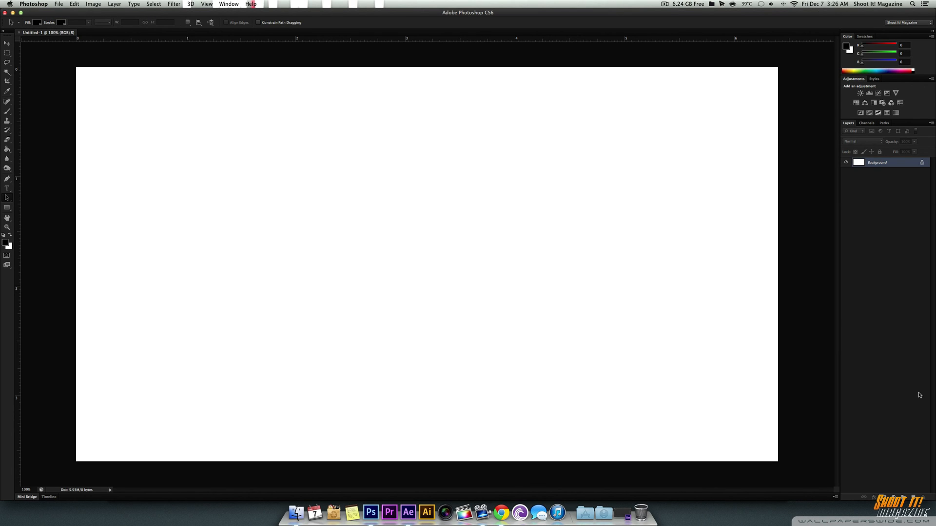
# Step: Add a new layer above the background and fill it with black
pyautogui.click(914, 497)
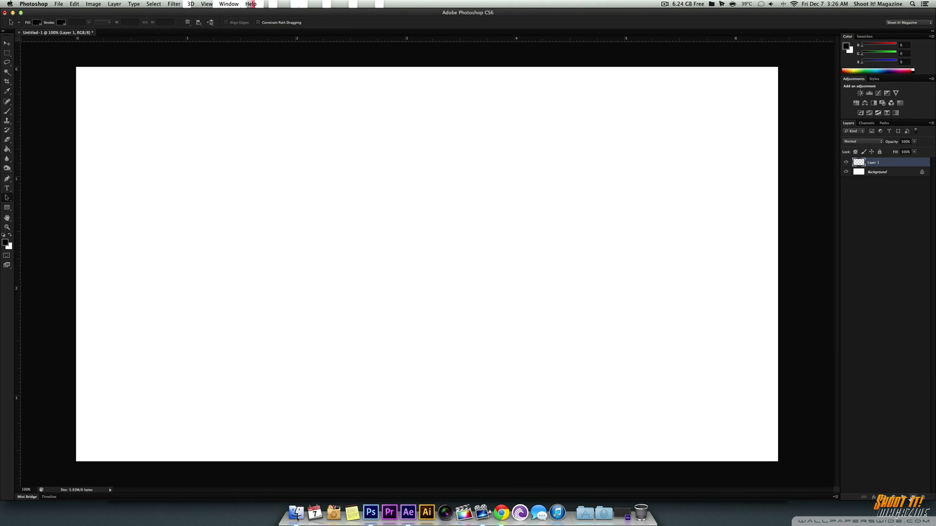
pyautogui.click(7, 149)
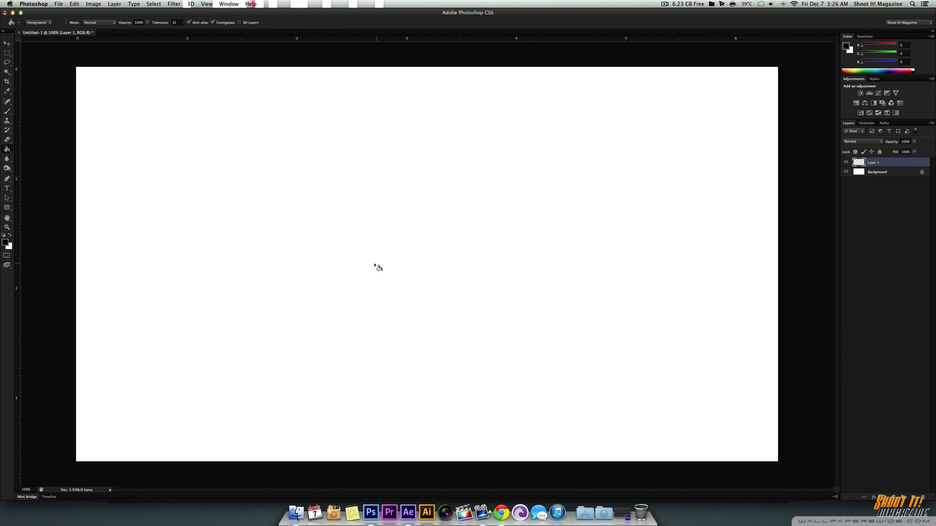
pyautogui.click(232, 201)
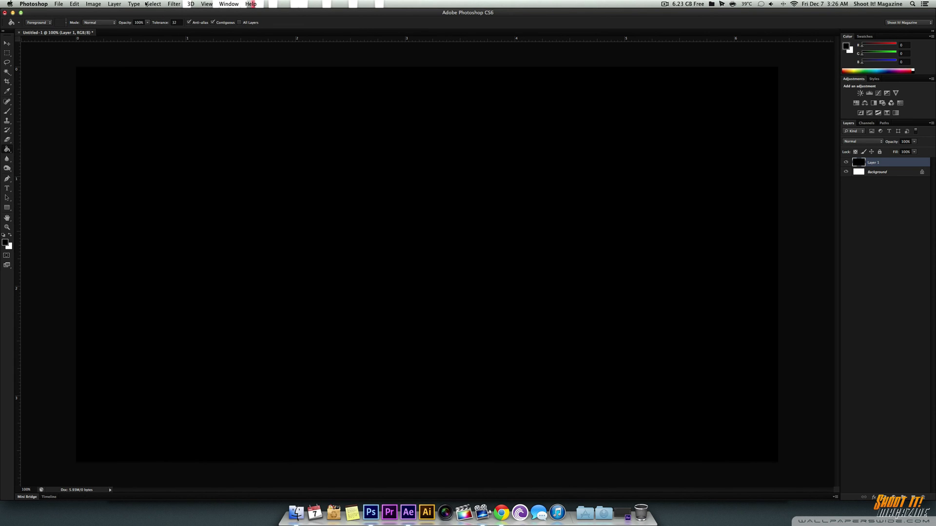
# Step: Render a Lens Flare on the black layer with 89% brightness and the 50-300mm Zoom lens type
pyautogui.click(173, 3)
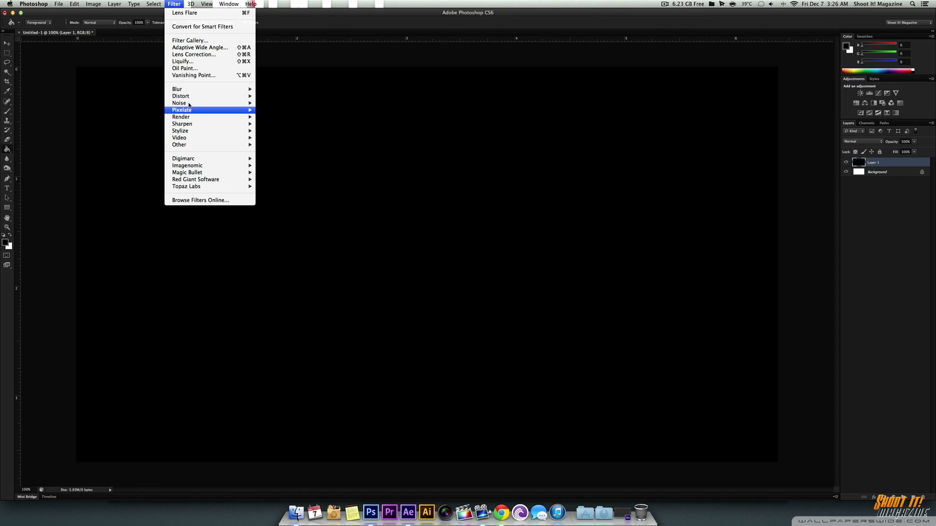
pyautogui.moveTo(186, 90)
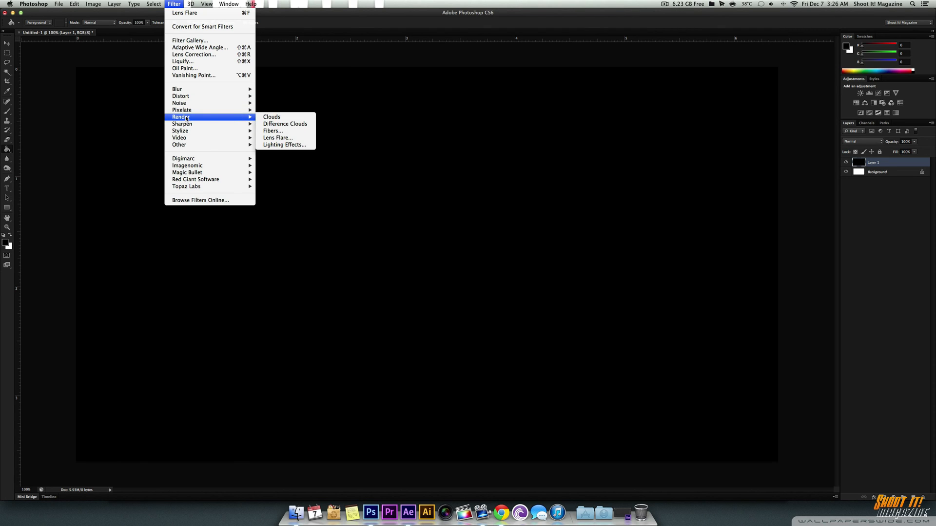
pyautogui.click(276, 138)
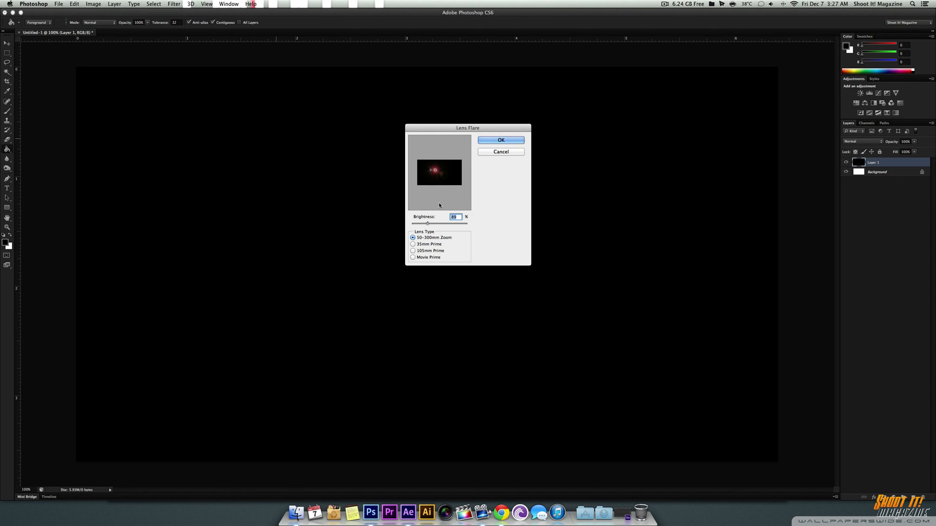
pyautogui.click(498, 140)
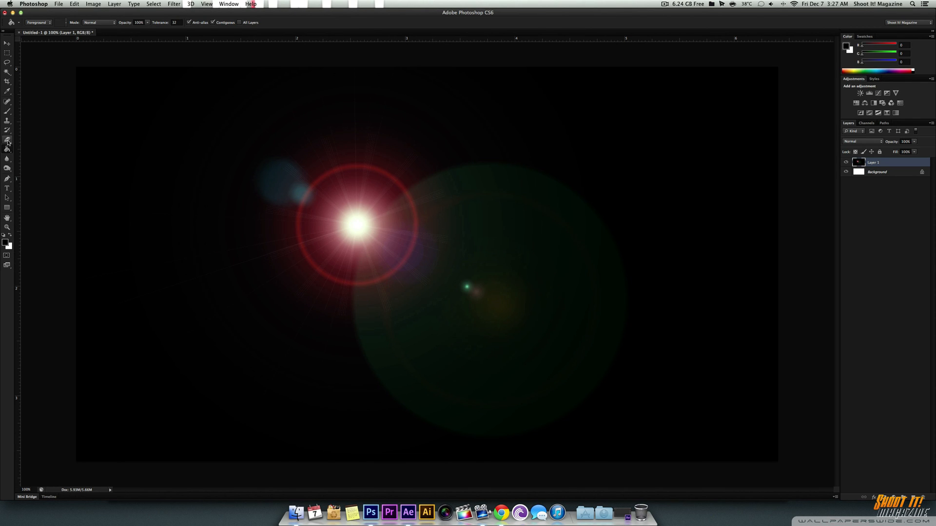
# Step: Switch to Chrome, view Video Copilot's Optical Flares product page, and minimize the browser
pyautogui.click(7, 197)
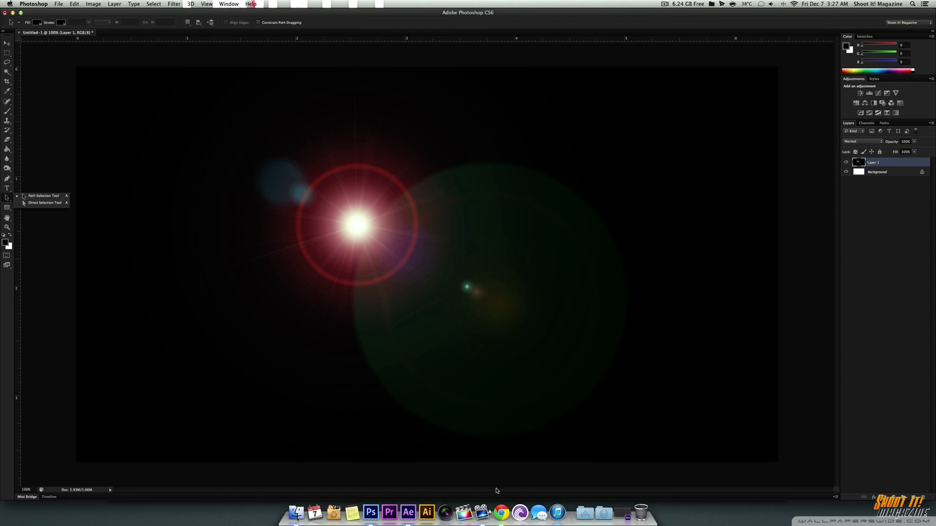
pyautogui.click(501, 512)
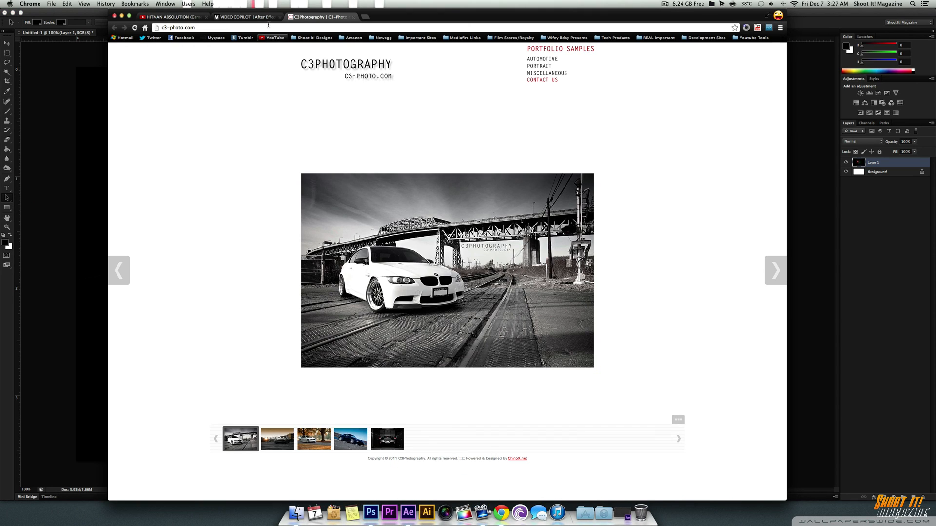
pyautogui.click(241, 17)
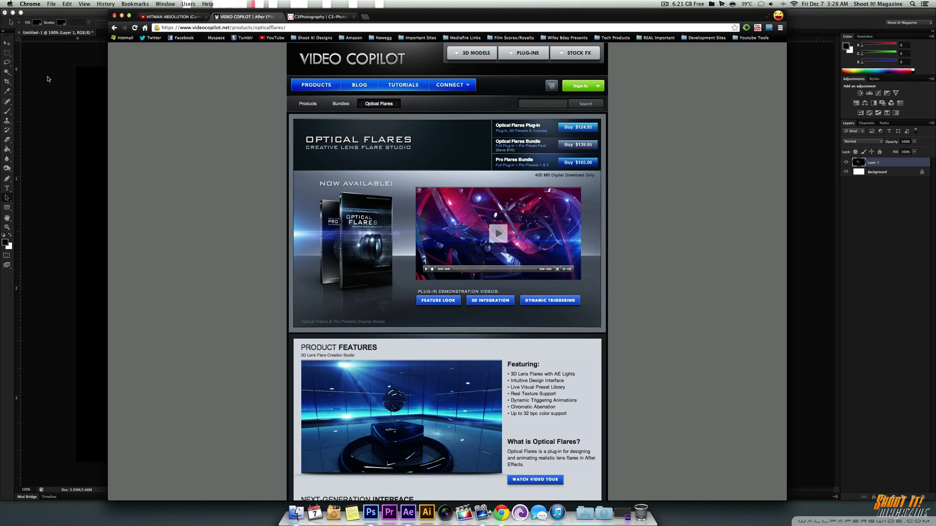
pyautogui.click(122, 17)
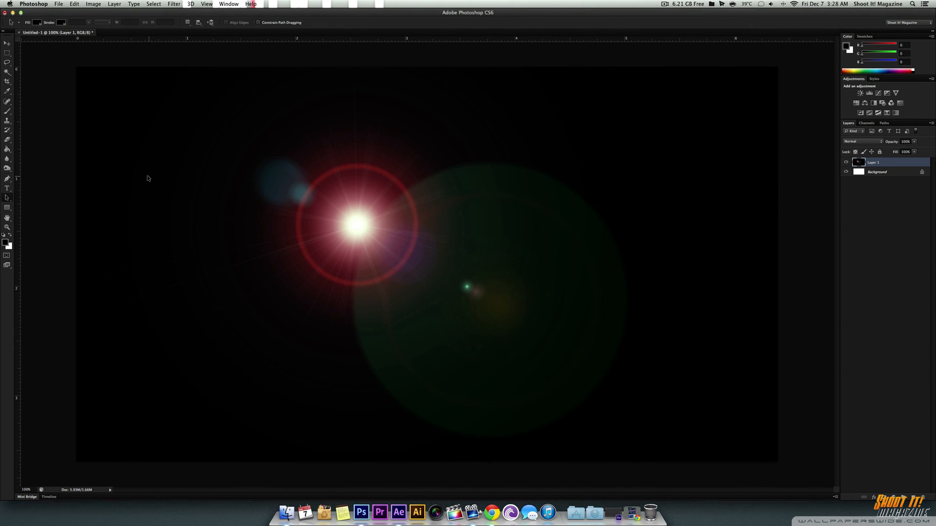
# Step: Minimize Photoshop, switch to After Effects and create a 20-second composition with the HDV/HDTV 720 29.97 preset
pyautogui.click(12, 13)
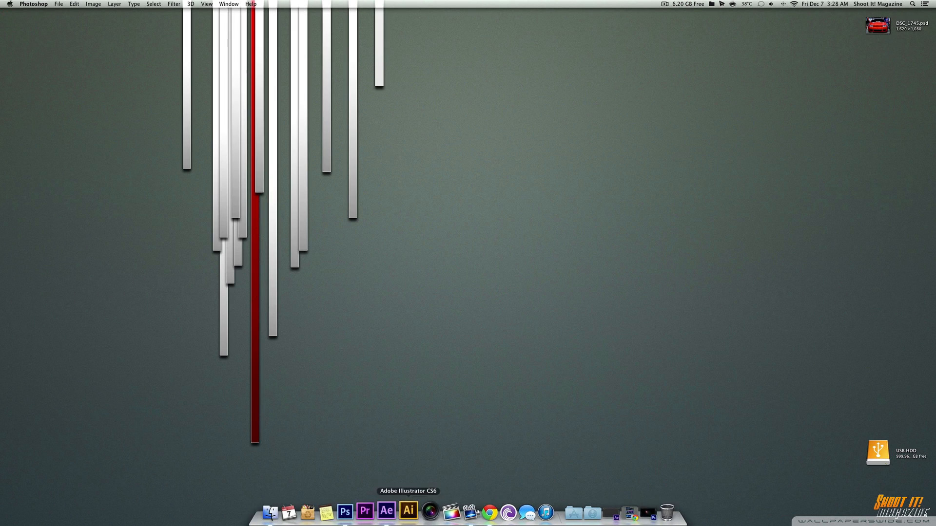
pyautogui.click(392, 507)
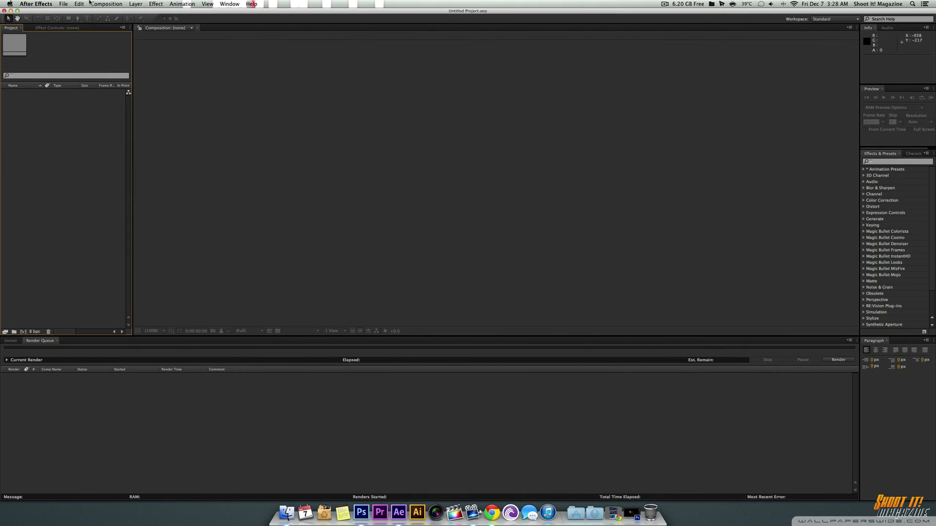
pyautogui.click(93, 3)
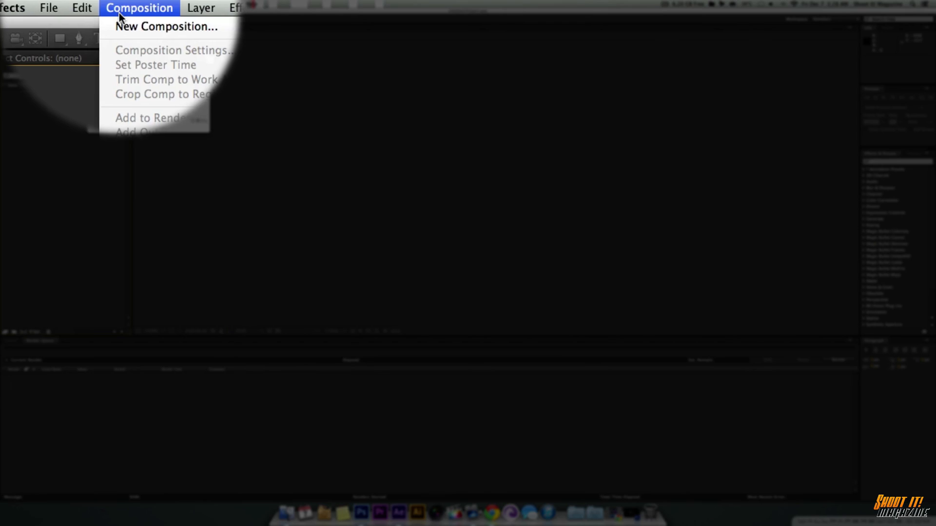
pyautogui.click(113, 13)
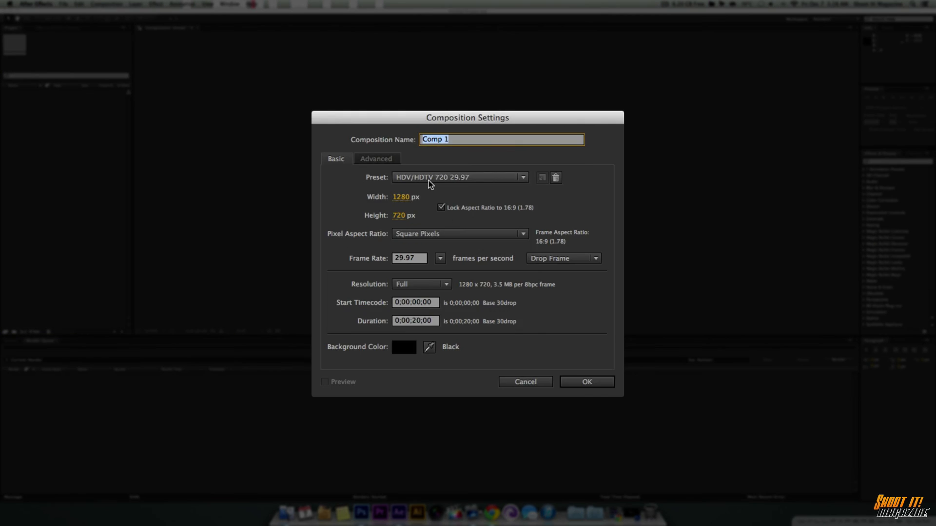
pyautogui.click(429, 180)
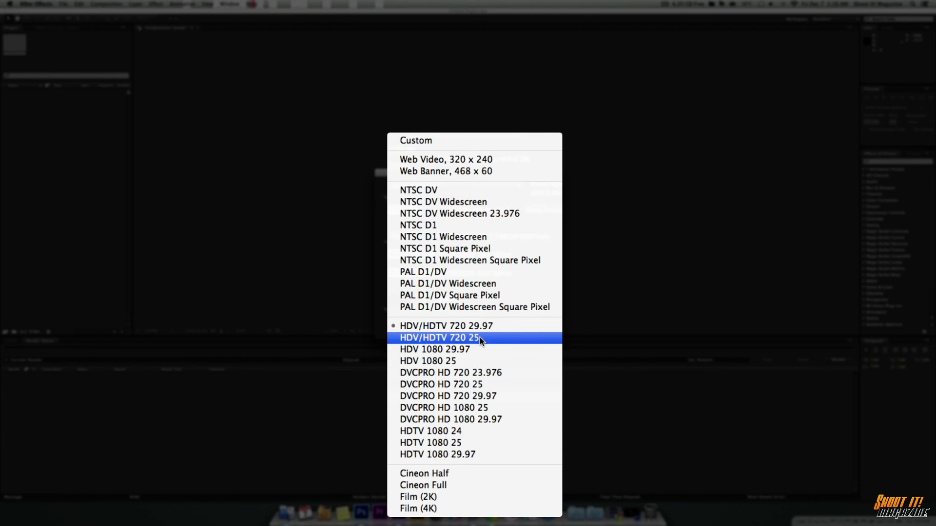
pyautogui.click(580, 332)
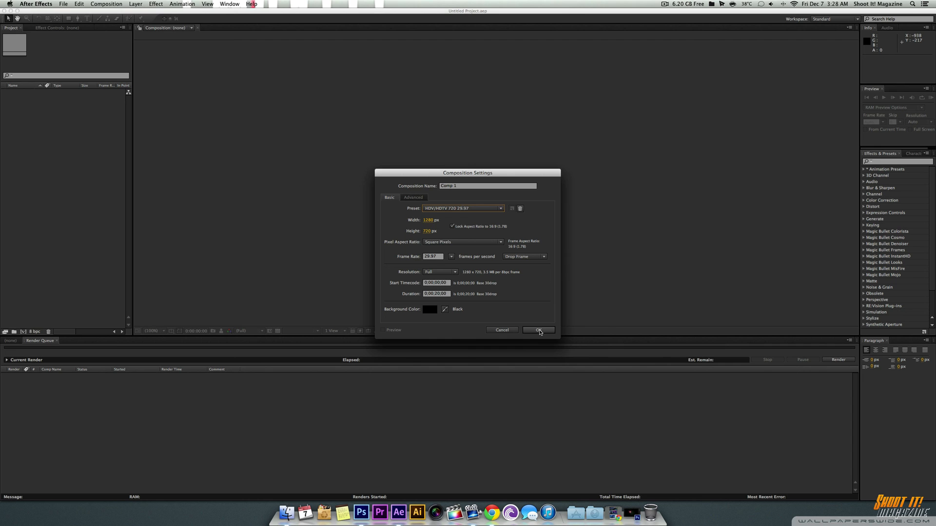
pyautogui.click(539, 330)
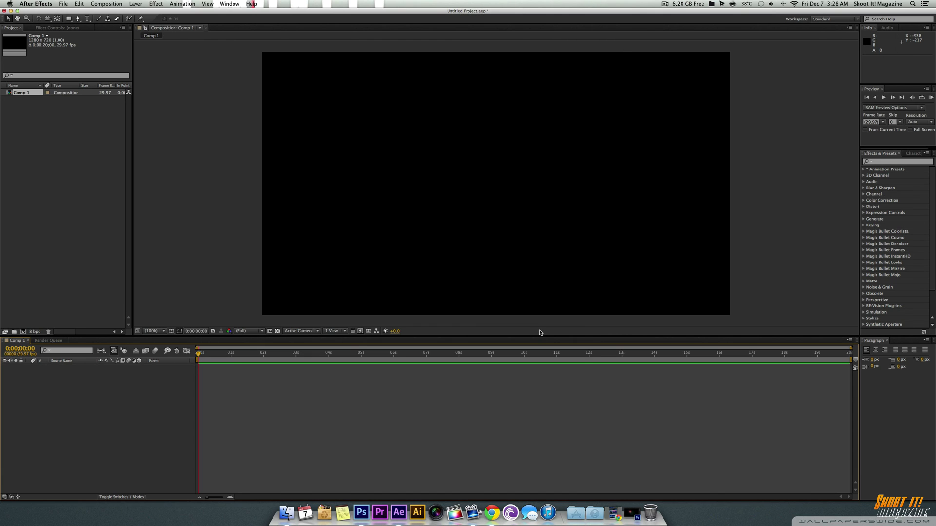
pyautogui.click(130, 4)
pyautogui.moveTo(222, 12)
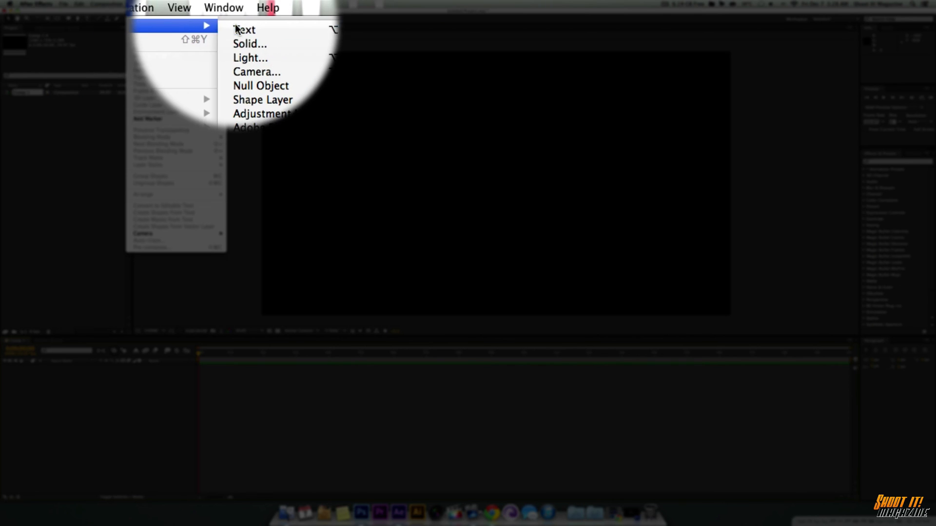
pyautogui.click(238, 44)
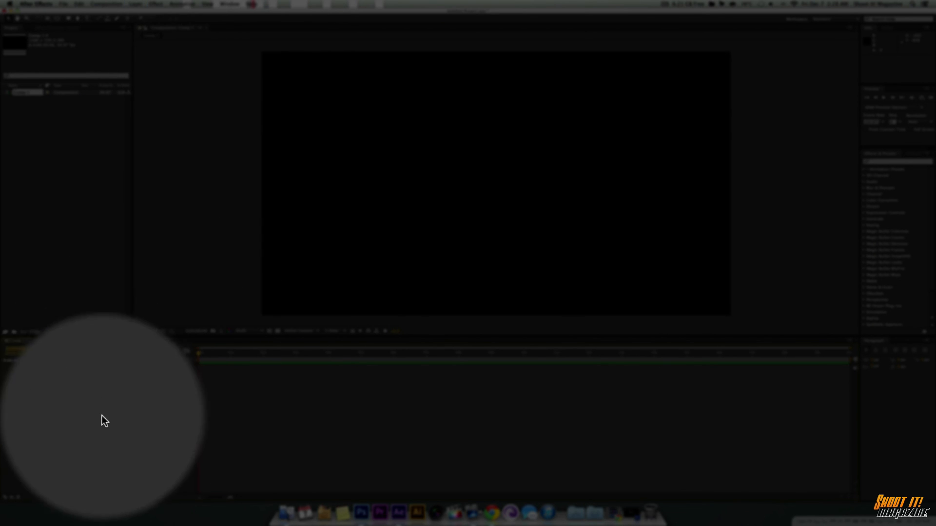
# Step: Create a 1280 x 720 px black solid layer named Optical Flare in the composition
pyautogui.rightClick(102, 402)
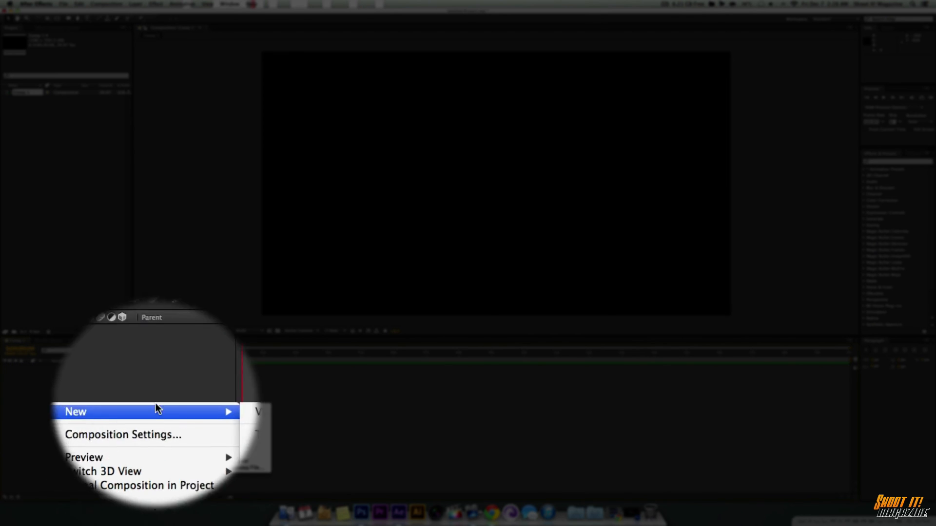
pyautogui.moveTo(156, 404)
pyautogui.click(213, 427)
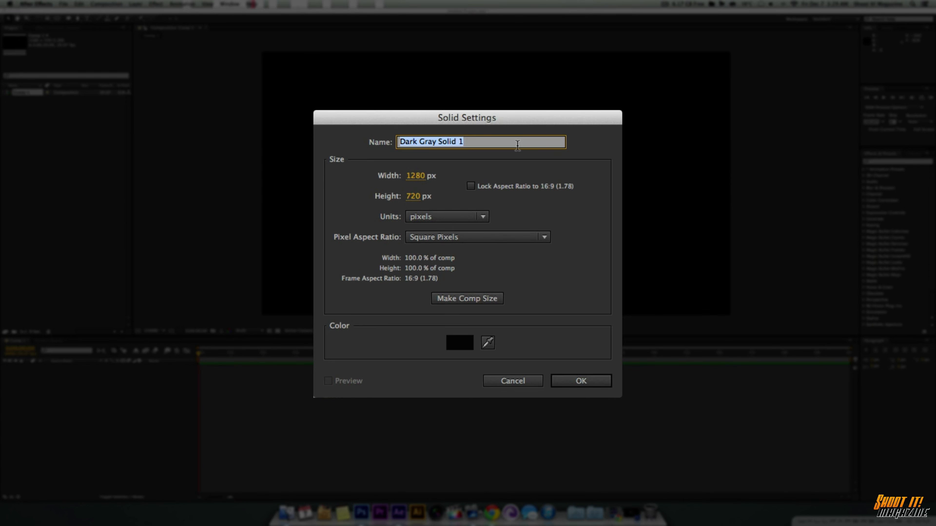
pyautogui.write('Optical Flare')
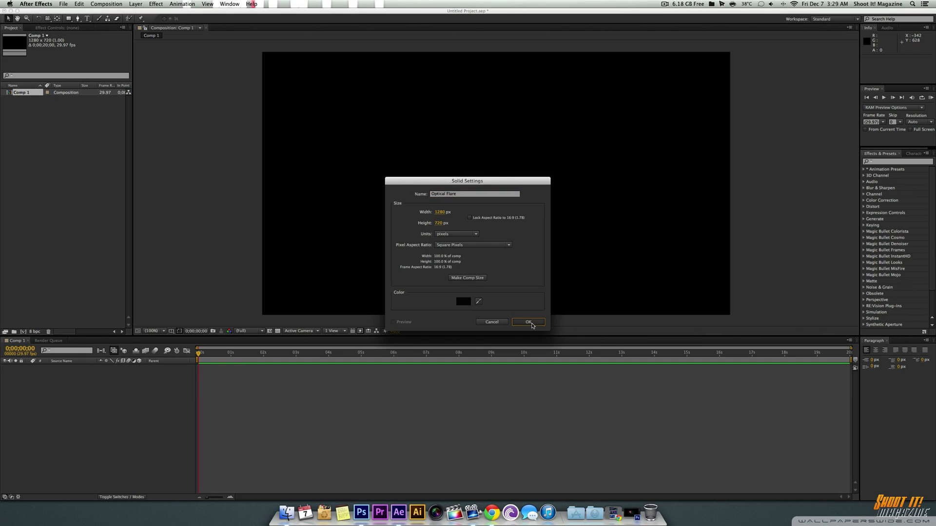
pyautogui.click(581, 380)
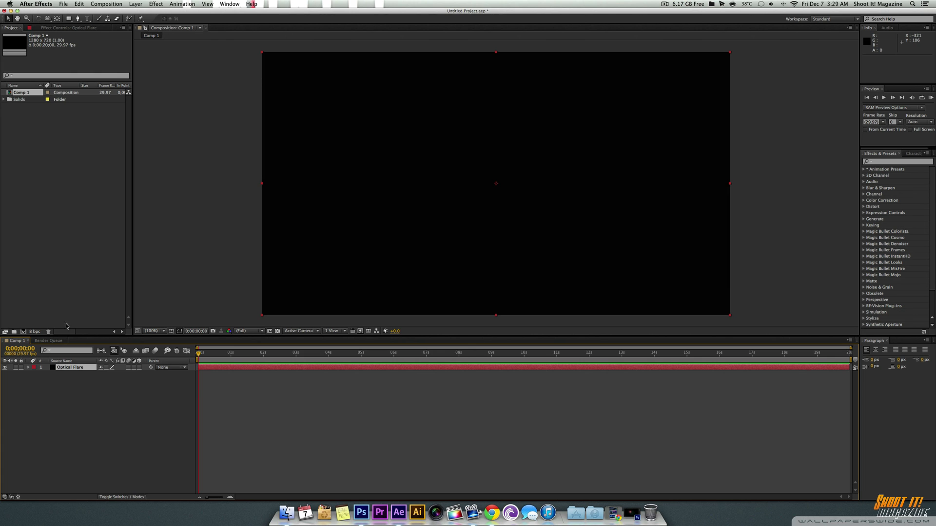
# Step: Apply Video Copilot's Optical Flares effect to the Optical Flare solid
pyautogui.click(155, 3)
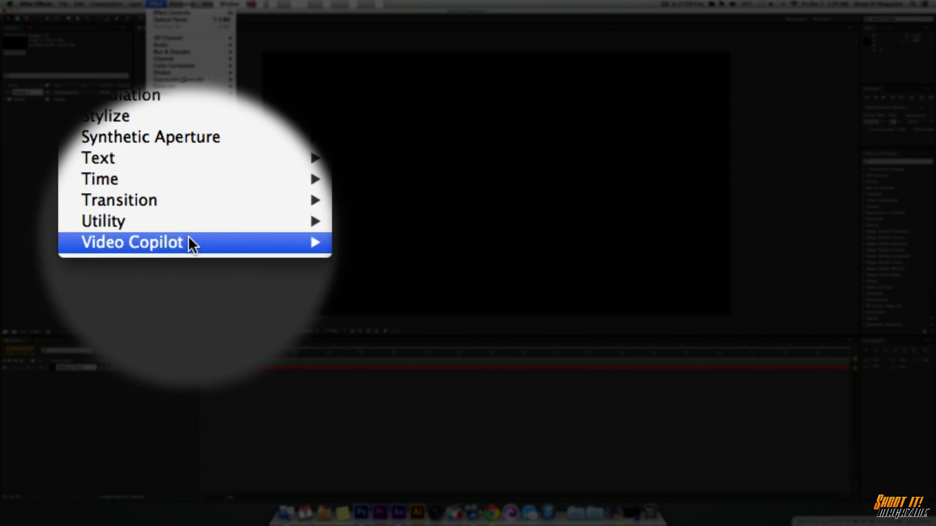
pyautogui.moveTo(188, 236)
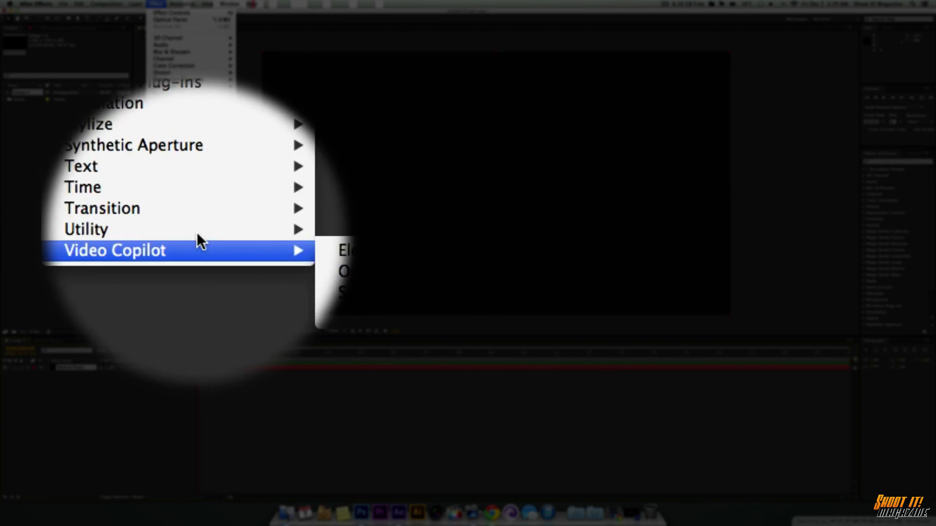
pyautogui.click(276, 245)
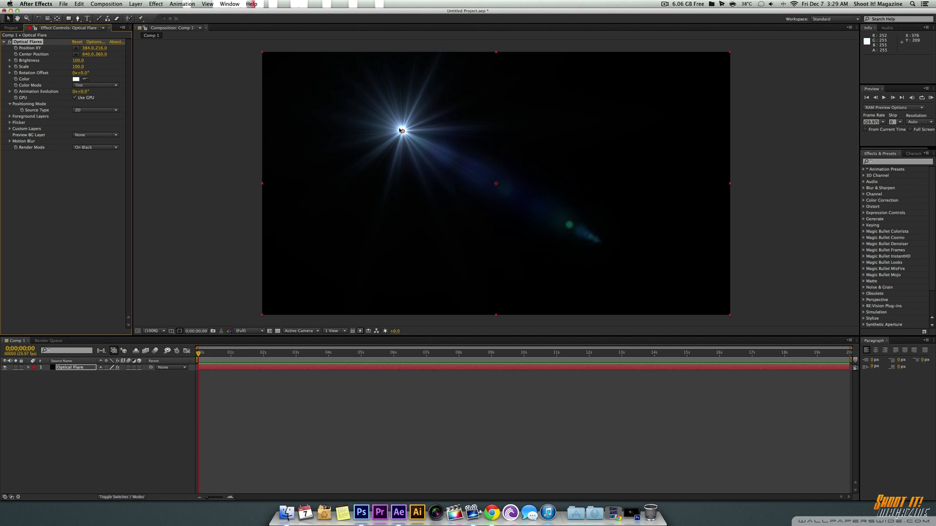
# Step: Move the flare's light source to about 291, 181 and its center point to about 461, 275 in the composition
pyautogui.moveTo(402, 131); pyautogui.dragTo(531, 169)
pyautogui.moveTo(546, 219)
pyautogui.mouseDown()
pyautogui.moveTo(604, 261)
pyautogui.moveTo(473, 144)
pyautogui.moveTo(496, 230)
pyautogui.moveTo(483, 167)
pyautogui.moveTo(420, 146)
pyautogui.moveTo(417, 206)
pyautogui.moveTo(356, 147)
pyautogui.moveTo(612, 278)
pyautogui.moveTo(508, 148)
pyautogui.moveTo(424, 214)
pyautogui.moveTo(432, 153)
pyautogui.mouseUp()
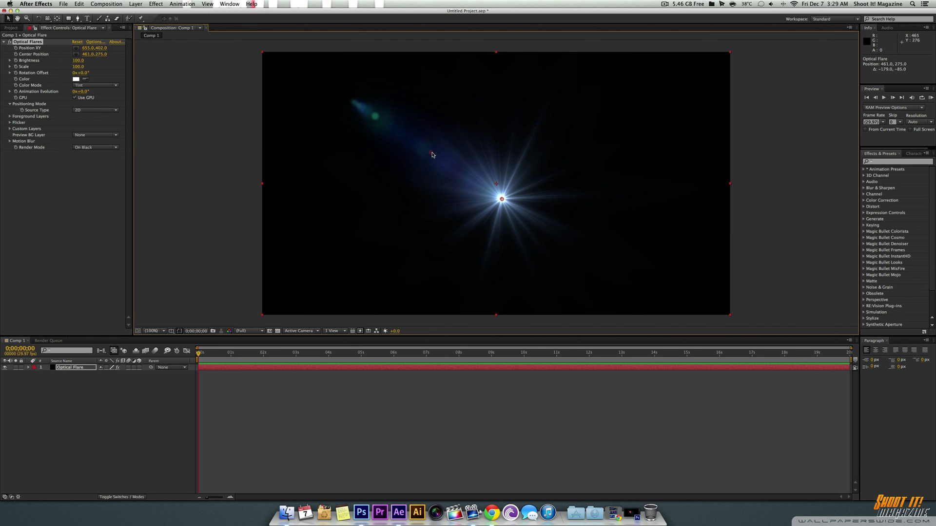
pyautogui.moveTo(502, 199); pyautogui.dragTo(370, 119)
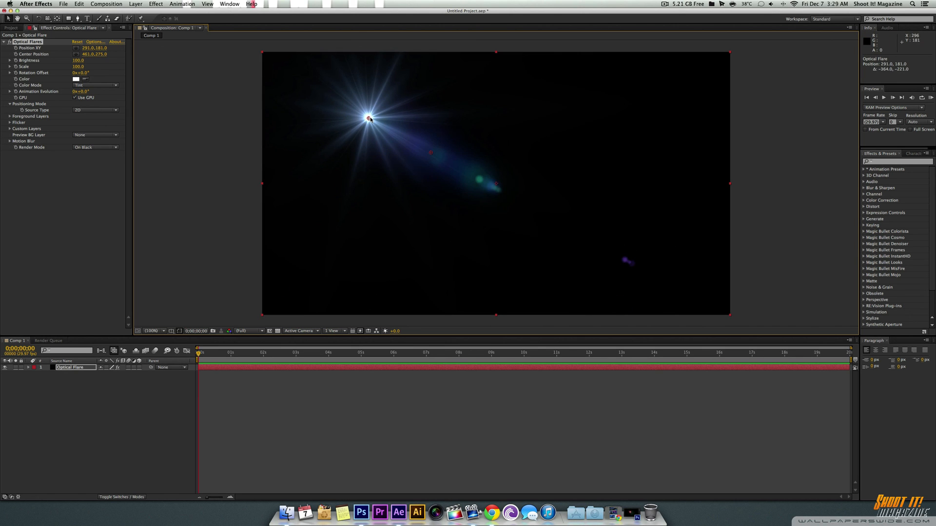
# Step: Load the Power Light preset from the Pro Presets folder in the Optical Flares options and review its global parameters
pyautogui.click(90, 43)
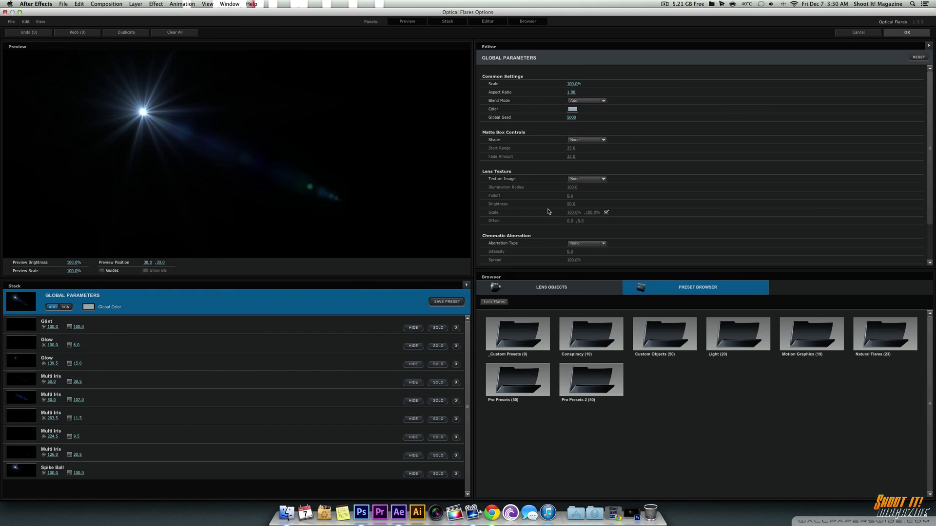
pyautogui.click(521, 386)
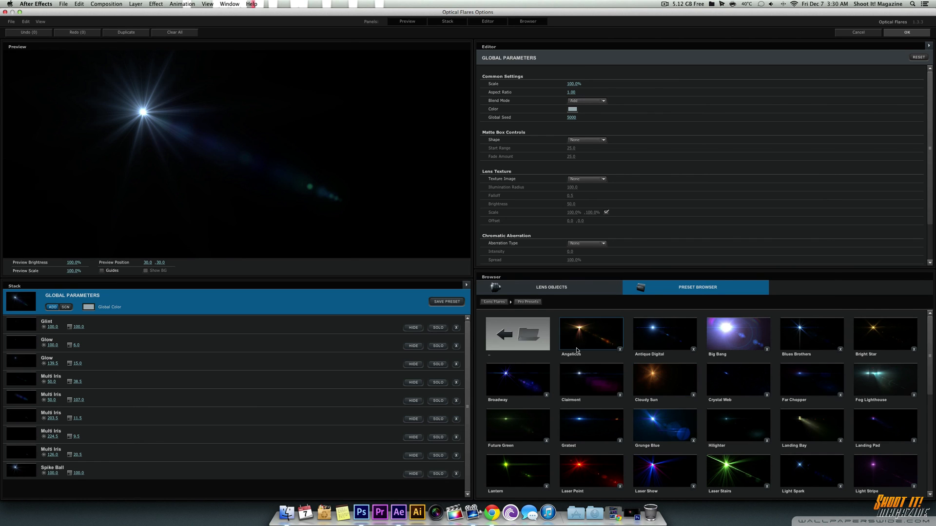
pyautogui.scroll(-5, 813, 361)
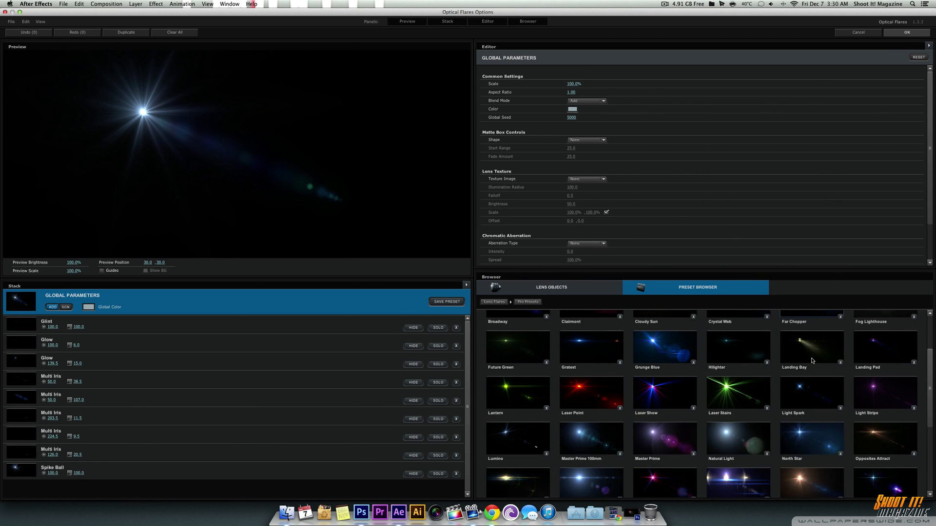
pyautogui.click(807, 422)
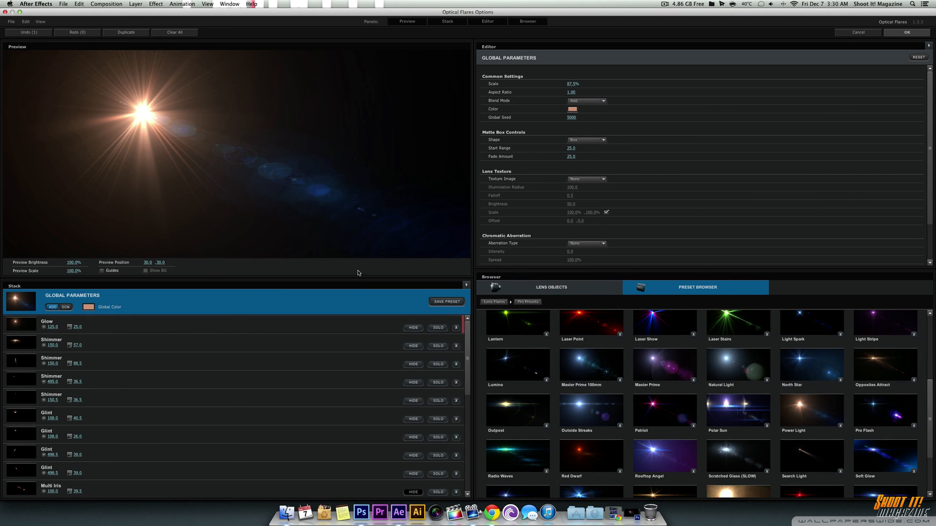
pyautogui.scroll(-3, 550, 134)
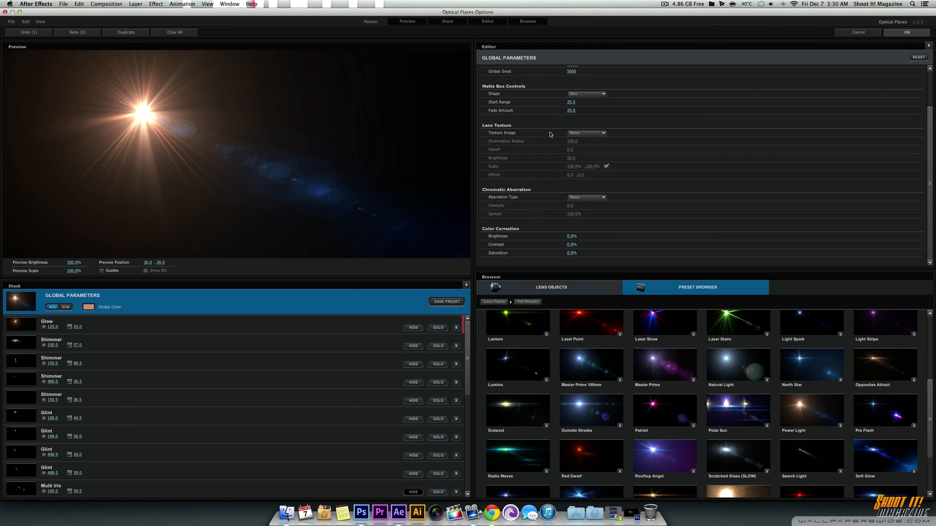
pyautogui.scroll(3, 558, 219)
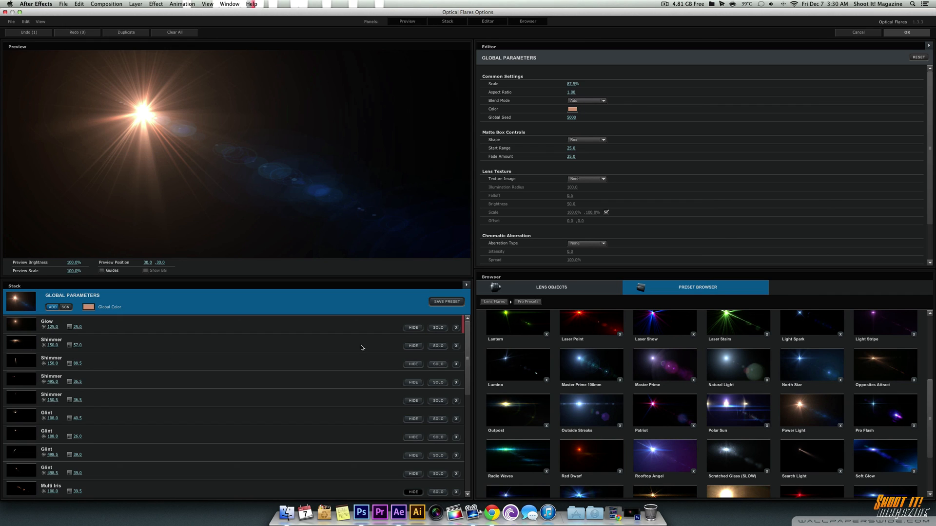
# Step: Delete all Shimmer and Glint objects from the flare's stack, and apply the edited flare to the composition
pyautogui.click(456, 347)
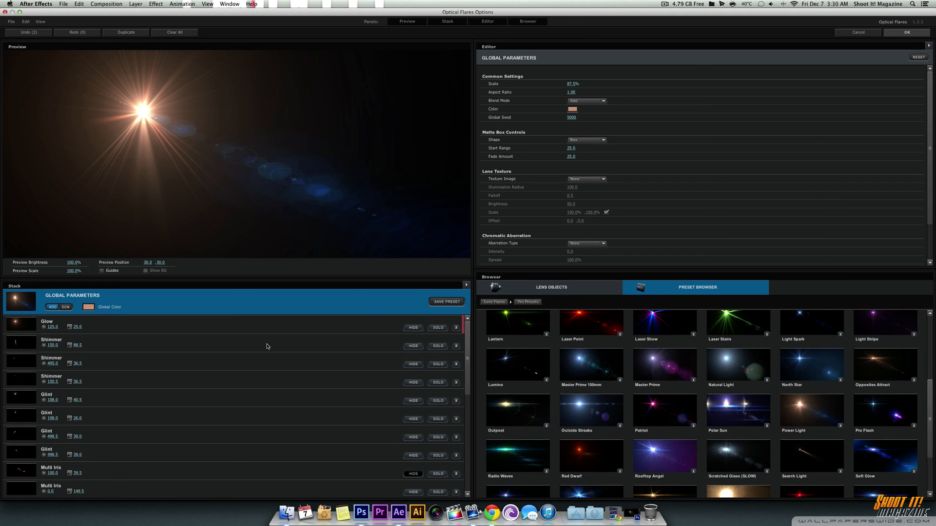
pyautogui.click(457, 346)
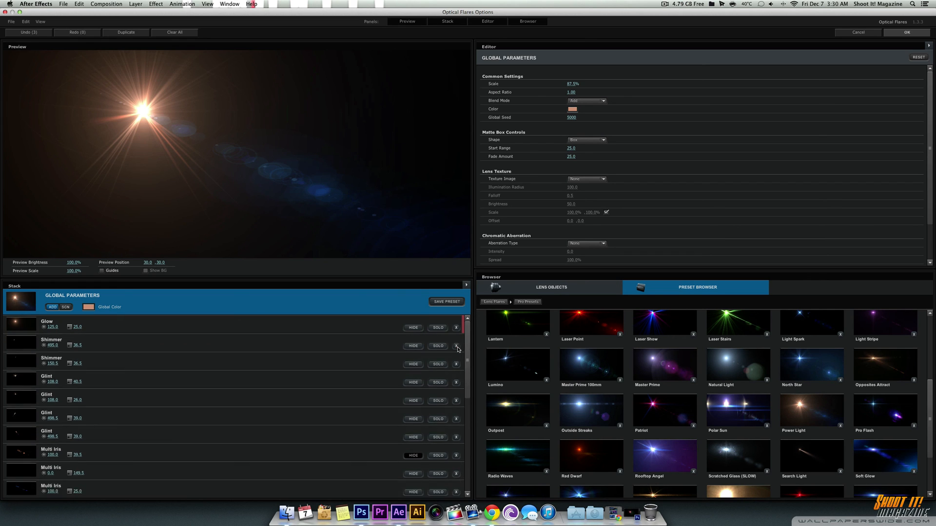
pyautogui.click(456, 347)
pyautogui.click(457, 347)
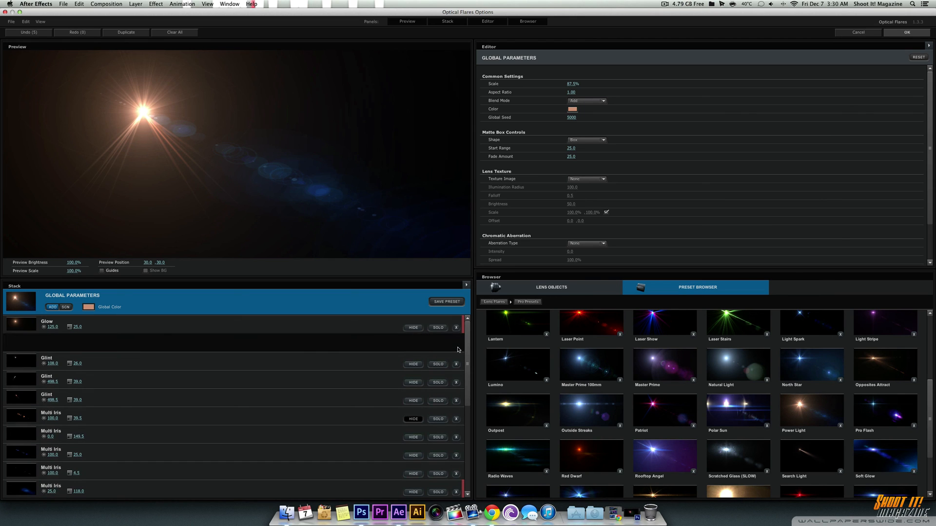
pyautogui.click(456, 347)
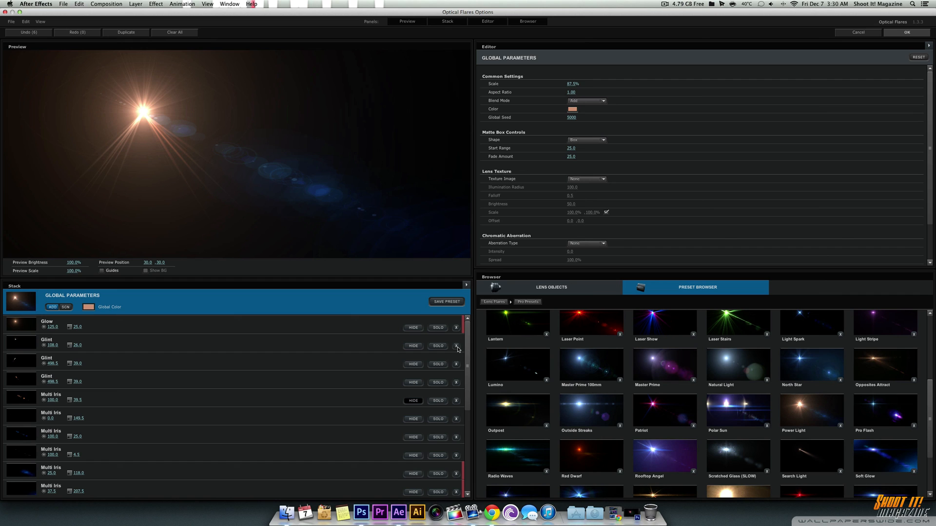
pyautogui.click(457, 346)
pyautogui.click(457, 347)
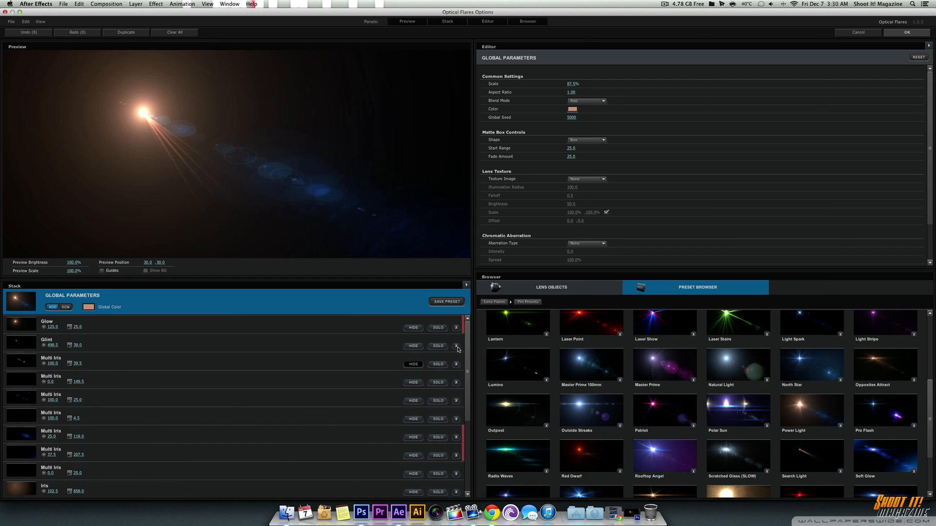
pyautogui.click(457, 347)
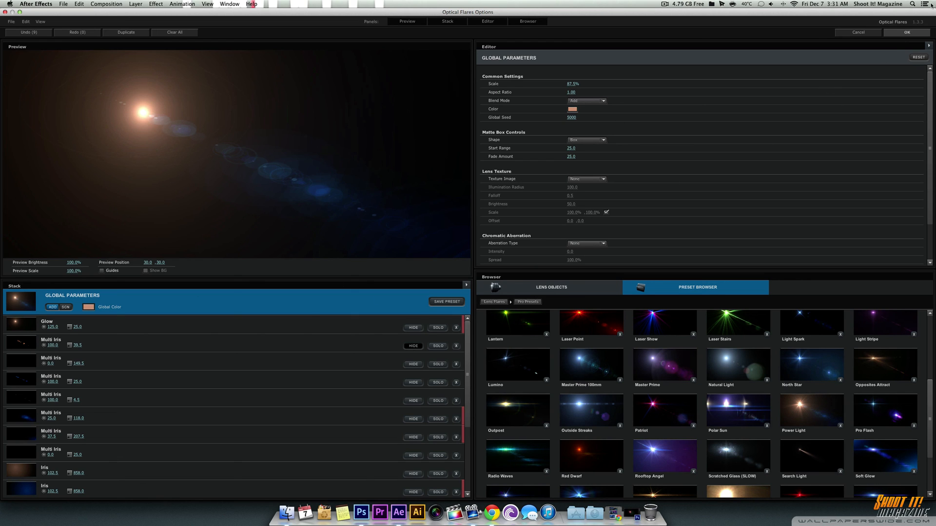
pyautogui.click(908, 32)
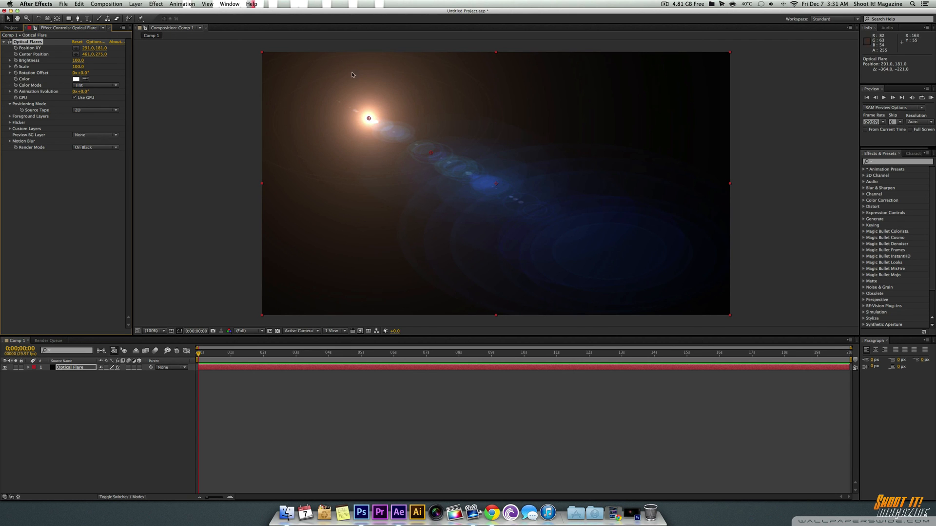
# Step: Reposition the flare to about 379, 226 with its center at about 575, 313, and queue the current frame for saving as a file
pyautogui.moveTo(369, 120)
pyautogui.mouseDown()
pyautogui.moveTo(390, 183)
pyautogui.moveTo(568, 198)
pyautogui.moveTo(595, 168)
pyautogui.moveTo(515, 162)
pyautogui.moveTo(505, 138)
pyautogui.moveTo(385, 115)
pyautogui.moveTo(359, 120)
pyautogui.moveTo(362, 113)
pyautogui.moveTo(472, 169)
pyautogui.mouseUp()
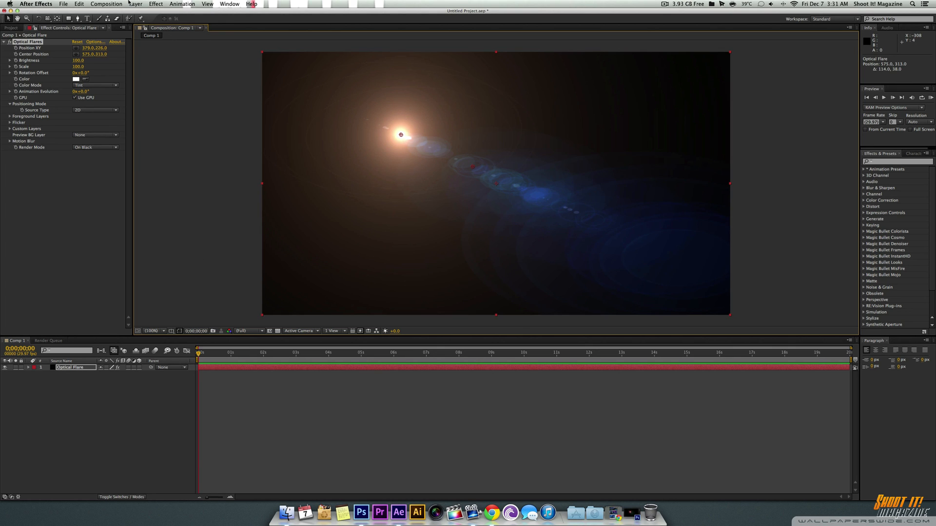
pyautogui.click(107, 4)
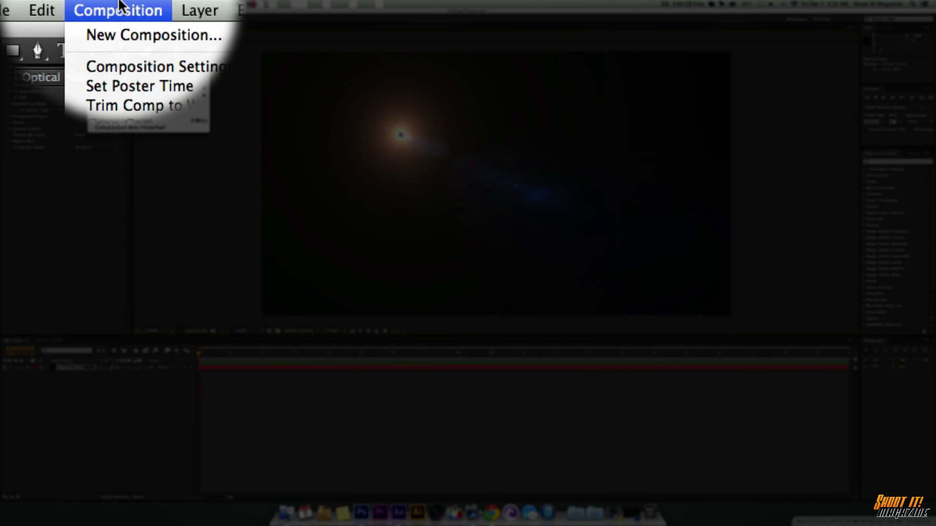
pyautogui.moveTo(118, 121)
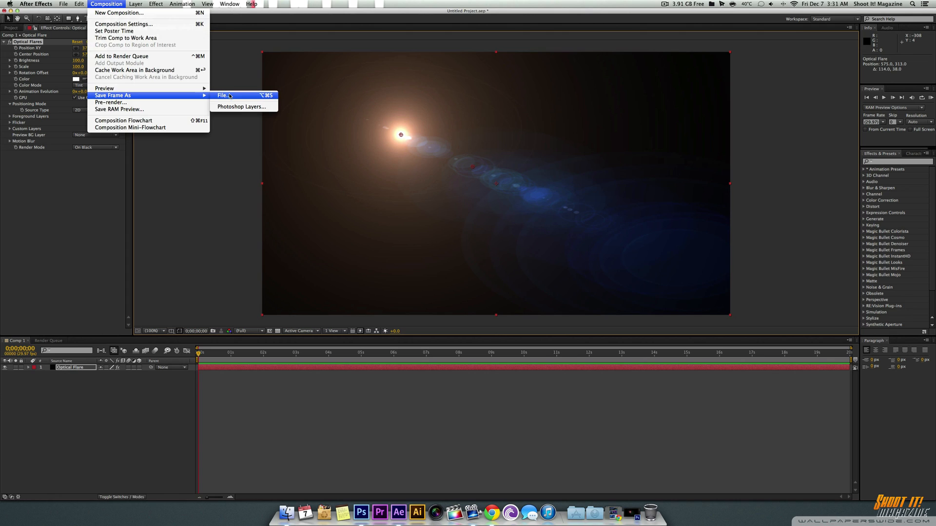
pyautogui.click(229, 96)
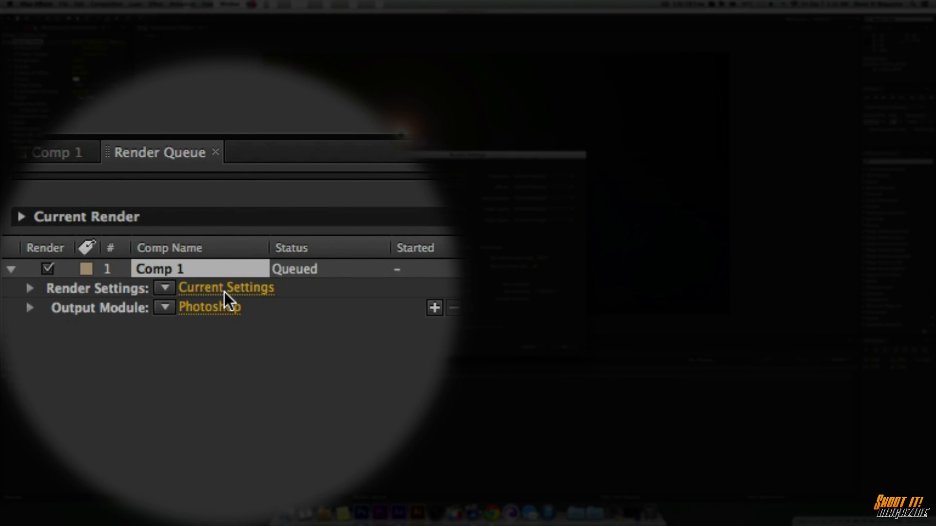
# Step: Set the Comp 1 render quality to Best in the render settings
pyautogui.click(227, 282)
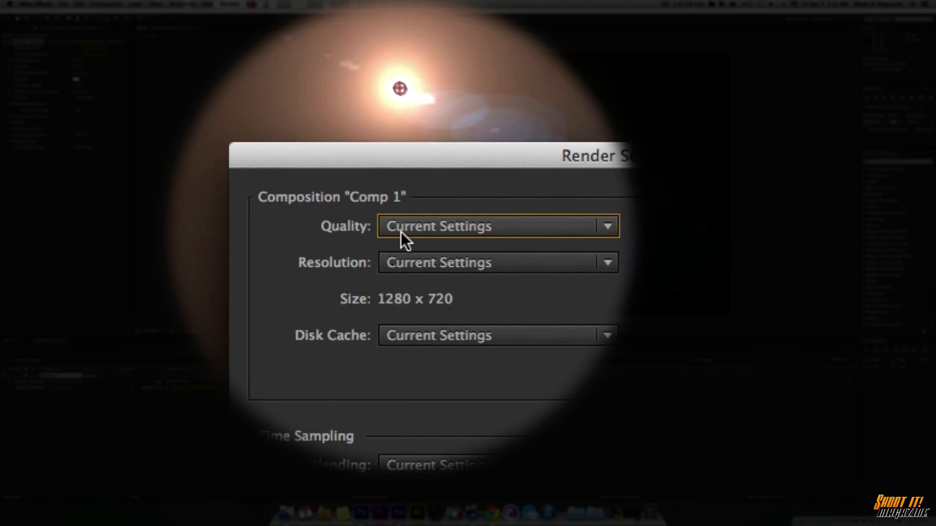
pyautogui.click(402, 231)
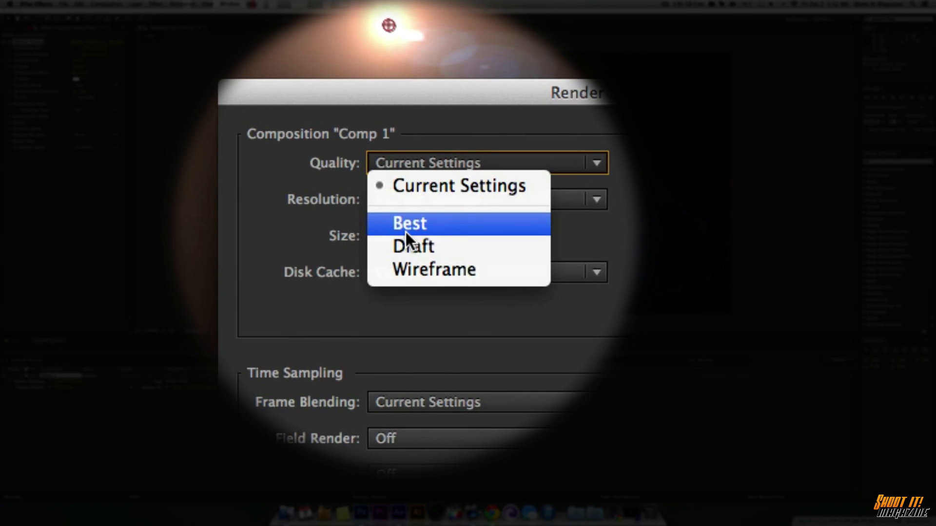
pyautogui.click(406, 232)
pyautogui.click(573, 291)
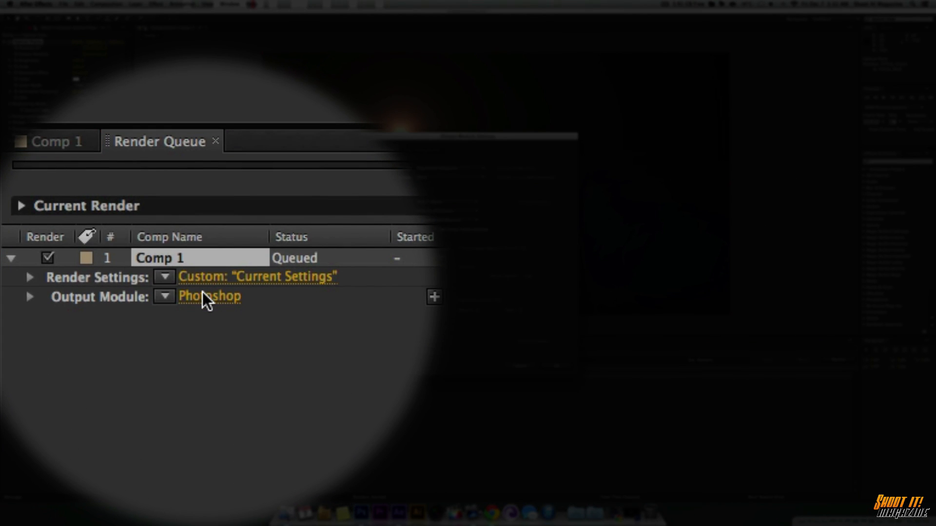
# Step: Set the output module's format to Photoshop Sequence
pyautogui.click(202, 292)
pyautogui.click(426, 232)
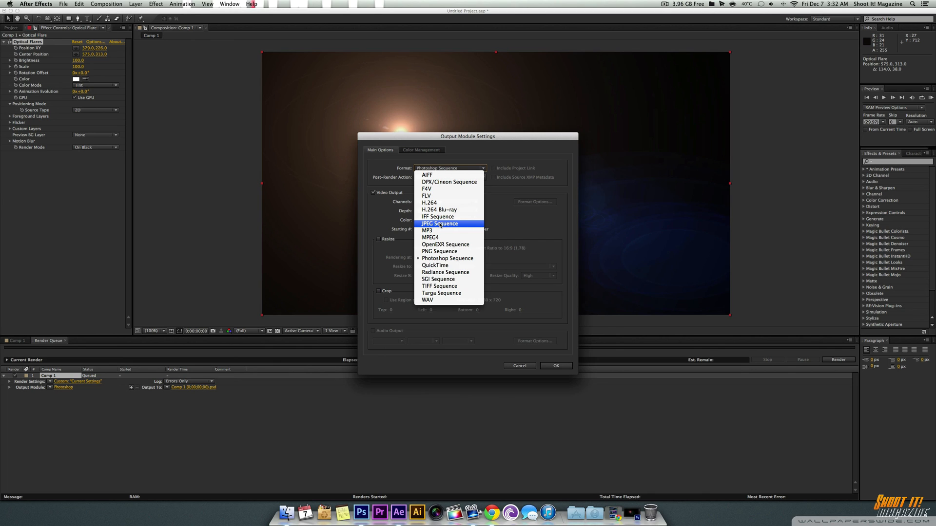
pyautogui.click(437, 260)
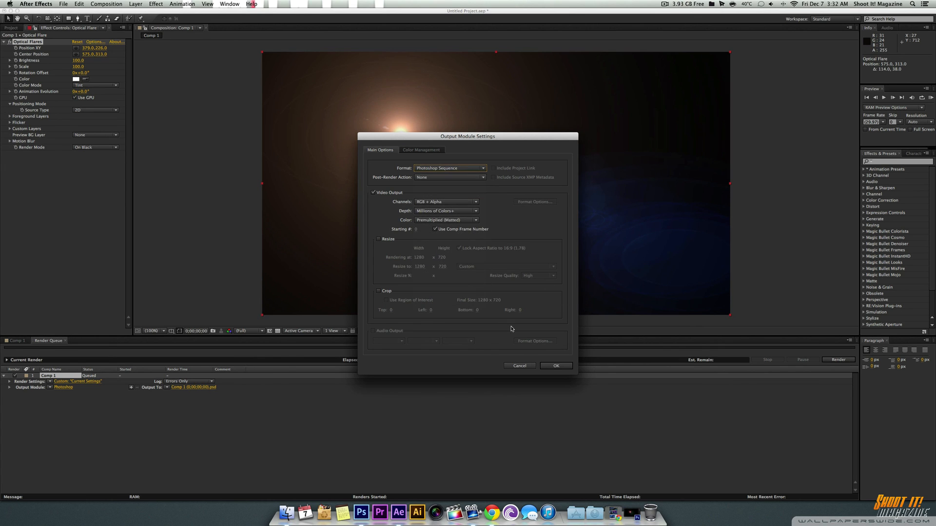
pyautogui.click(556, 367)
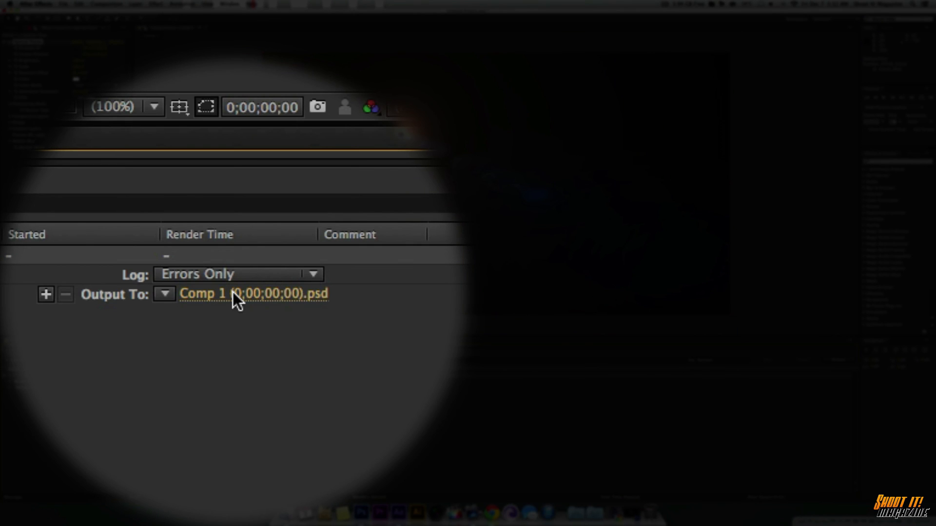
# Step: Name the output file Optical Flare, save it to the Desktop as a PSD, and render the frame
pyautogui.click(188, 388)
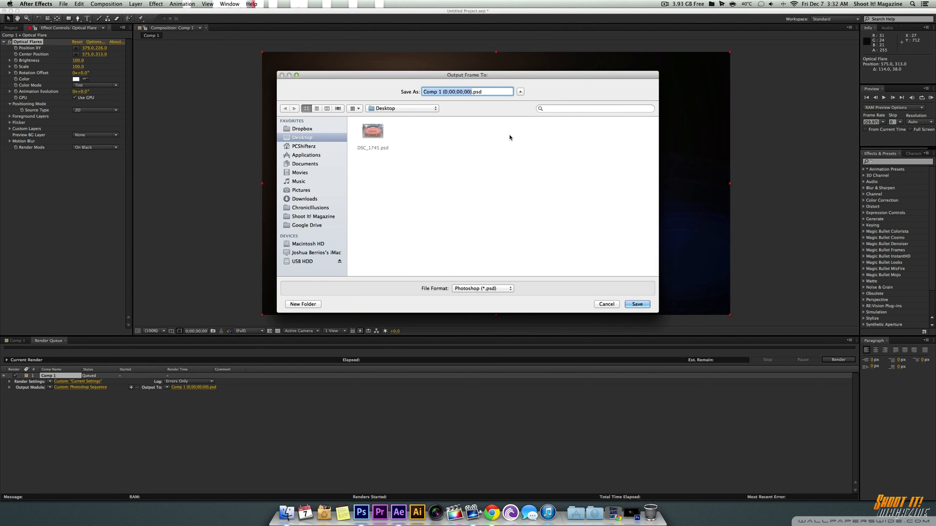
pyautogui.write('Optical Flare')
pyautogui.click(642, 305)
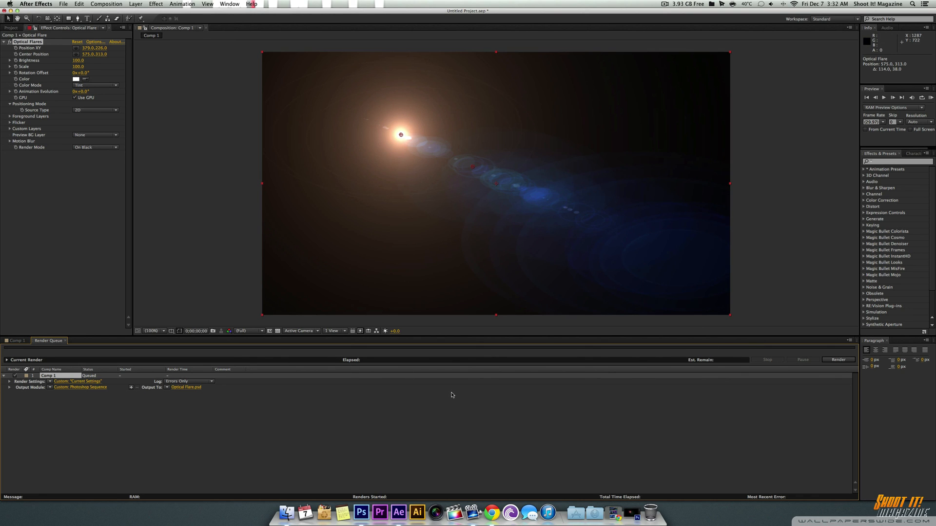
pyautogui.click(838, 361)
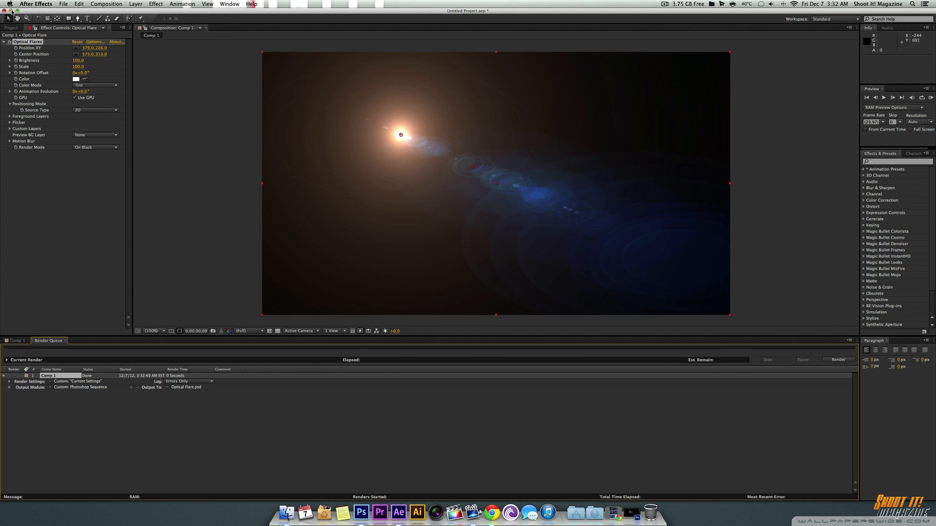
# Step: Minimize After Effects and place Optical Flare.psd and DSC_1745.psd together in the open middle area of the desktop
pyautogui.click(11, 10)
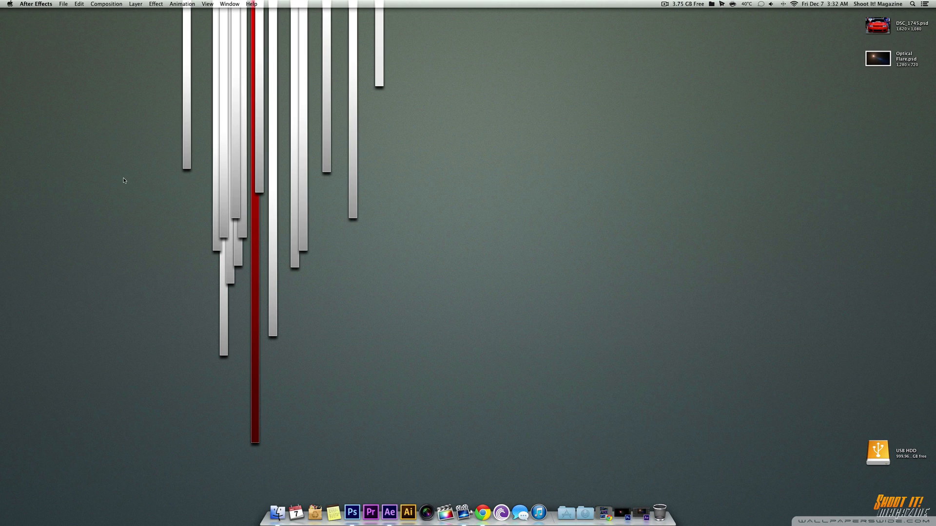
pyautogui.click(121, 83)
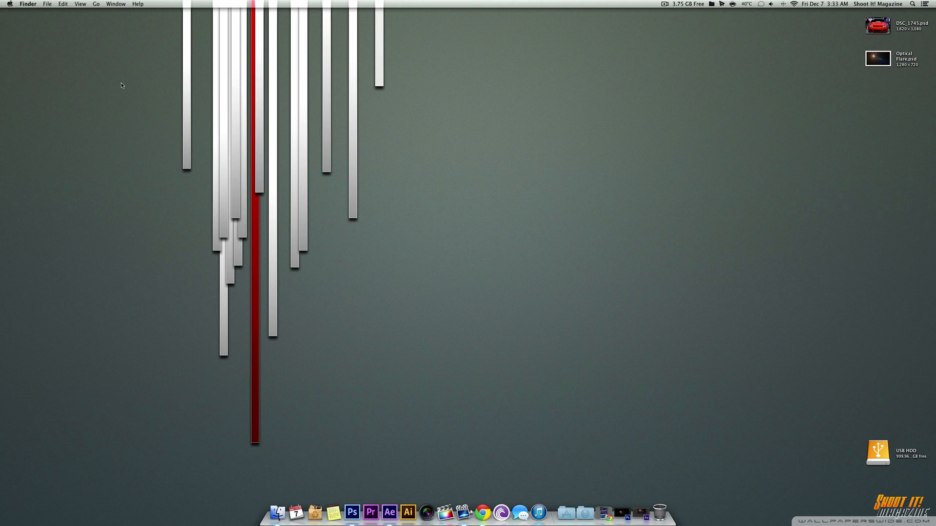
pyautogui.click(880, 59)
pyautogui.moveTo(881, 60); pyautogui.dragTo(434, 197)
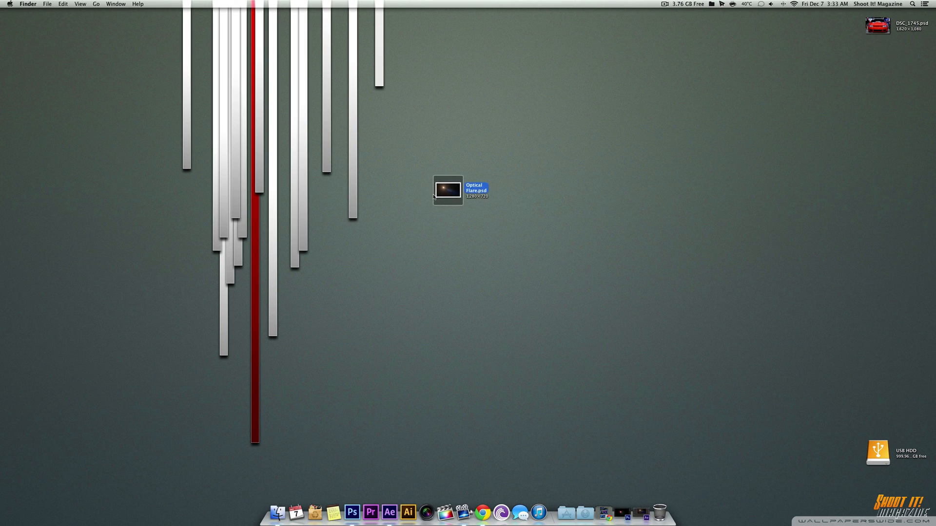
pyautogui.moveTo(879, 31); pyautogui.dragTo(449, 174)
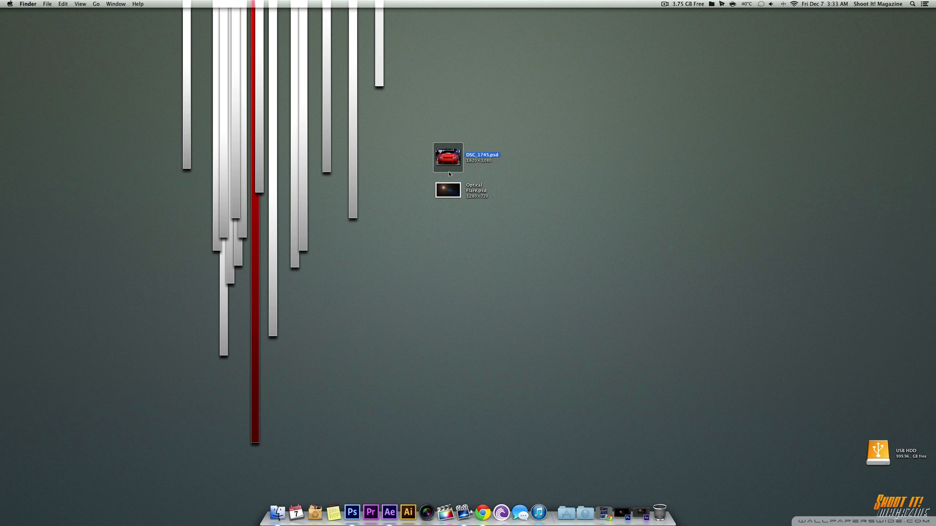
# Step: Quick-preview Optical Flare.psd and DSC_1745.psd in the Finder, and open DSC_1745.psd in Photoshop
pyautogui.click(452, 194)
pyautogui.press('space')
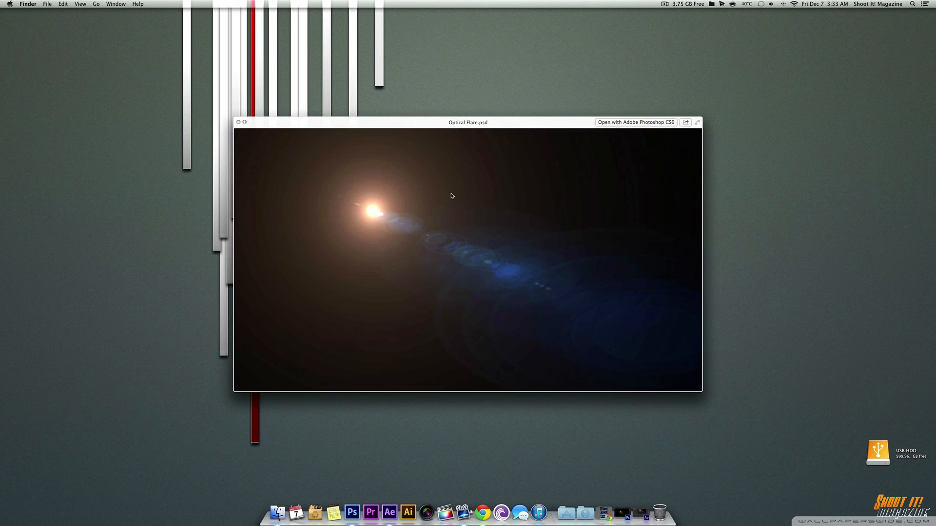
pyautogui.press('space')
pyautogui.click(458, 155)
pyautogui.press('space')
pyautogui.press('space')
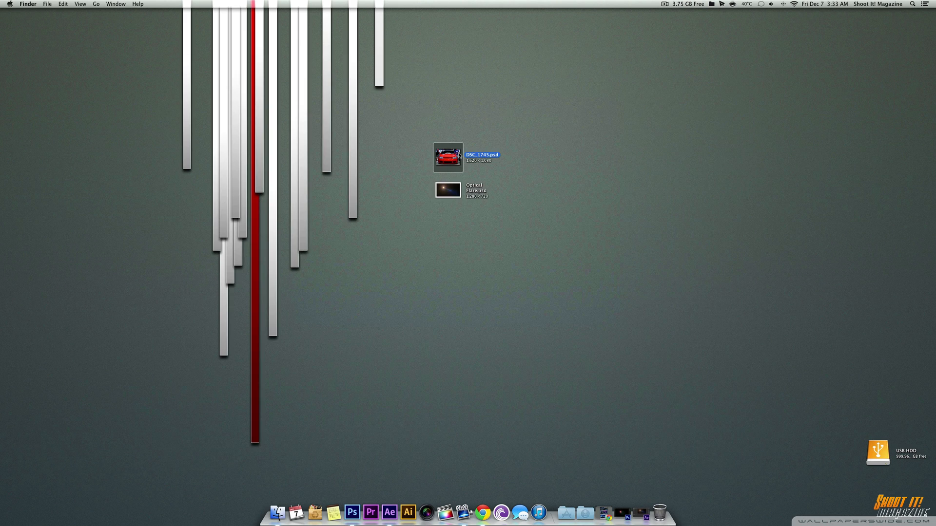
pyautogui.moveTo(458, 155); pyautogui.dragTo(357, 499)
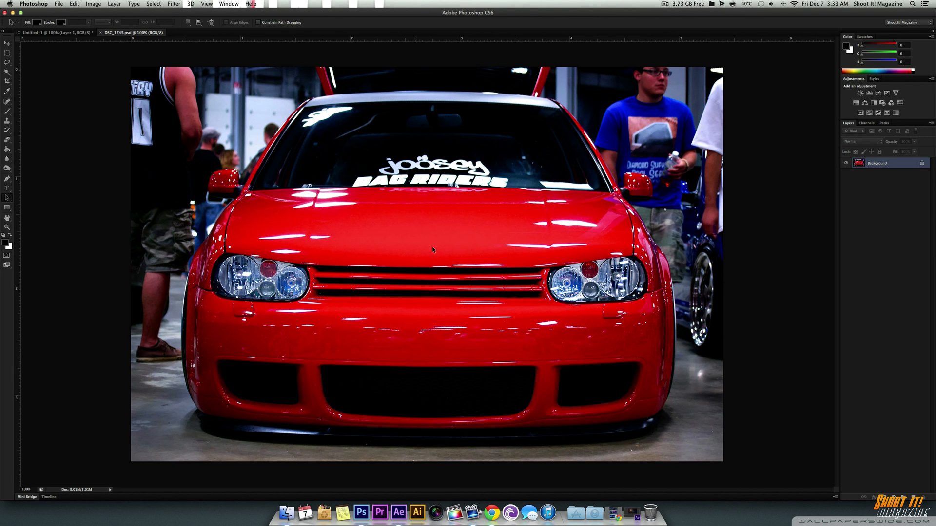
# Step: Quick-preview Optical Flare.psd on the desktop, close the preview, and return to the car photo in Photoshop
pyautogui.press('F11')
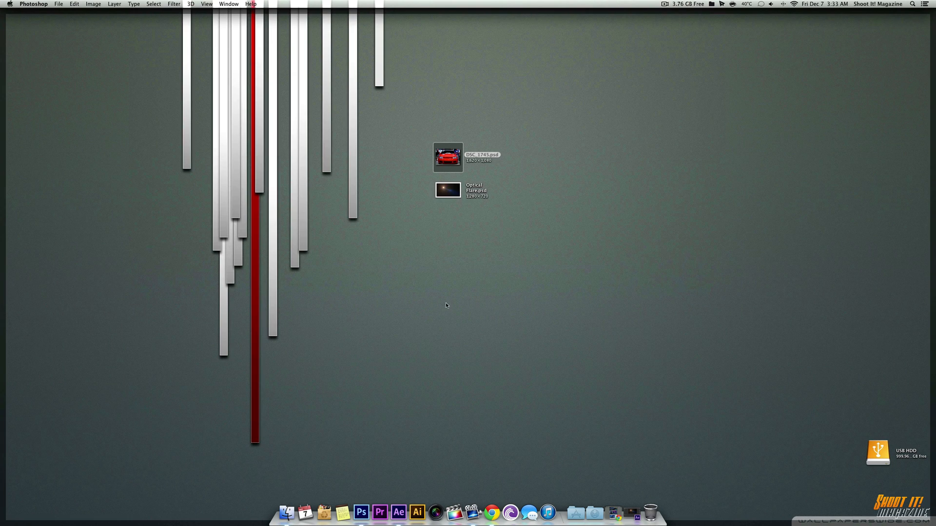
pyautogui.click(452, 193)
pyautogui.press('space')
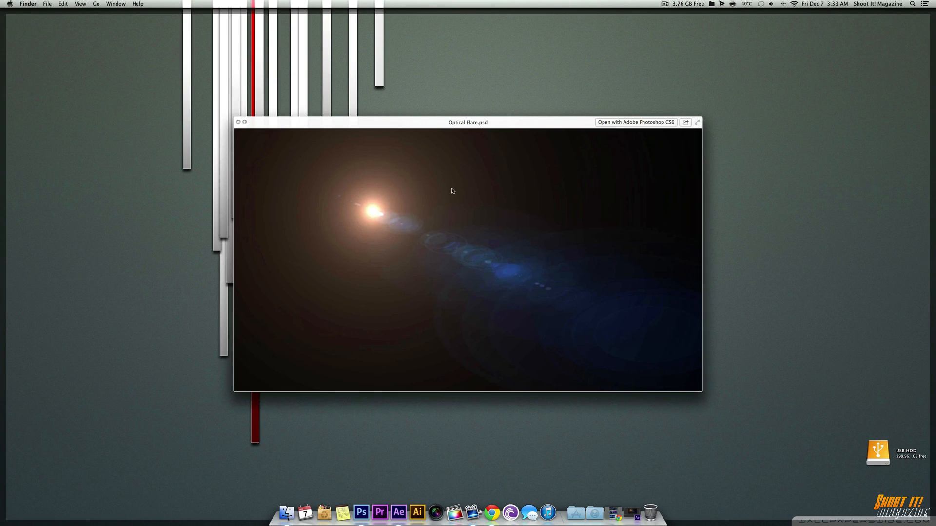
pyautogui.press('space')
pyautogui.press('F11')
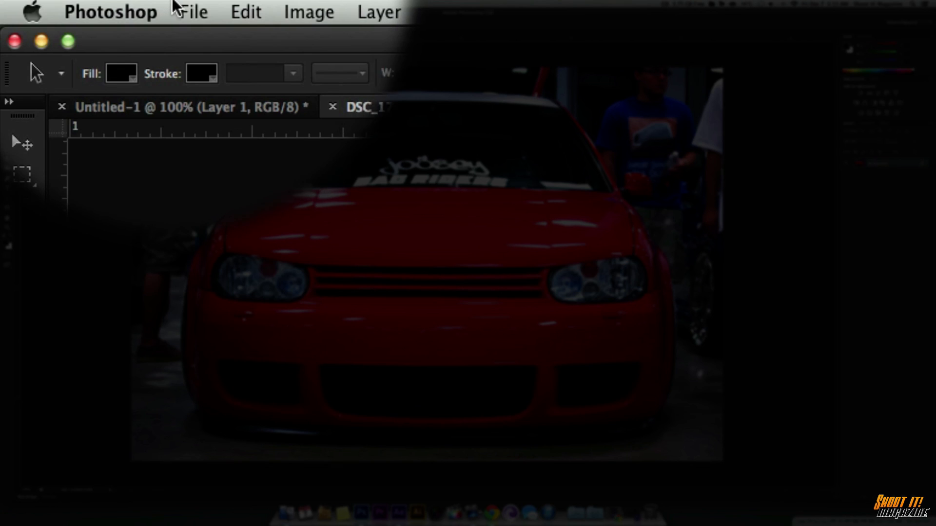
# Step: Place Optical Flare.psd from the Desktop into the DSC_1745.psd car photo and commit it at its default size
pyautogui.click(56, 4)
pyautogui.click(219, 197)
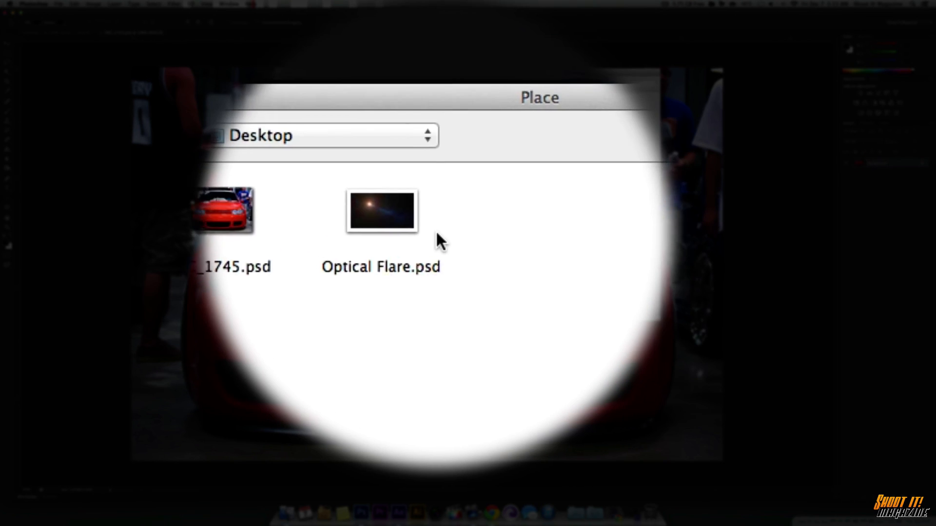
pyautogui.click(405, 222)
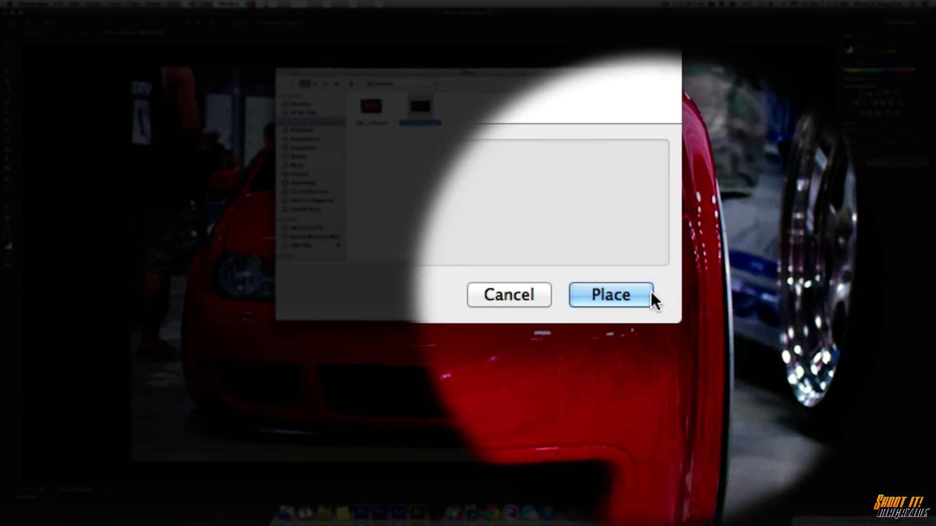
pyautogui.click(651, 293)
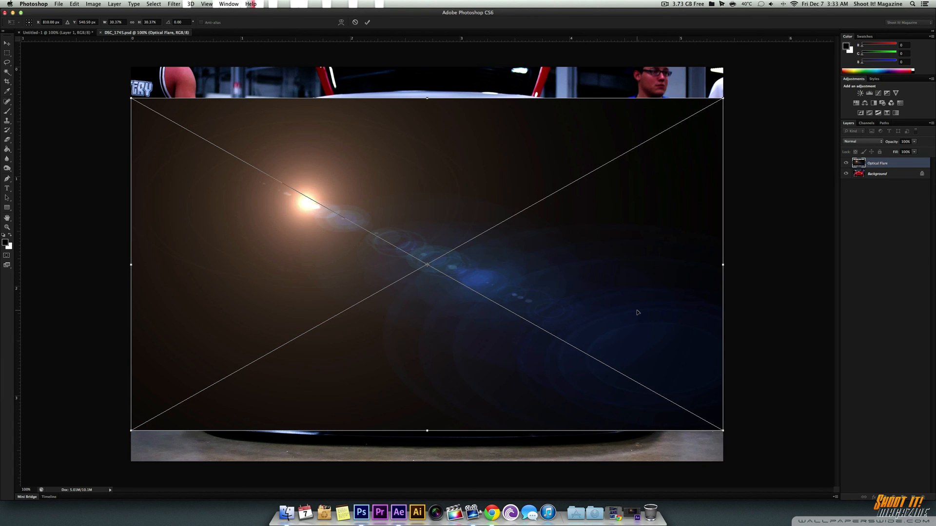
pyautogui.press('Return')
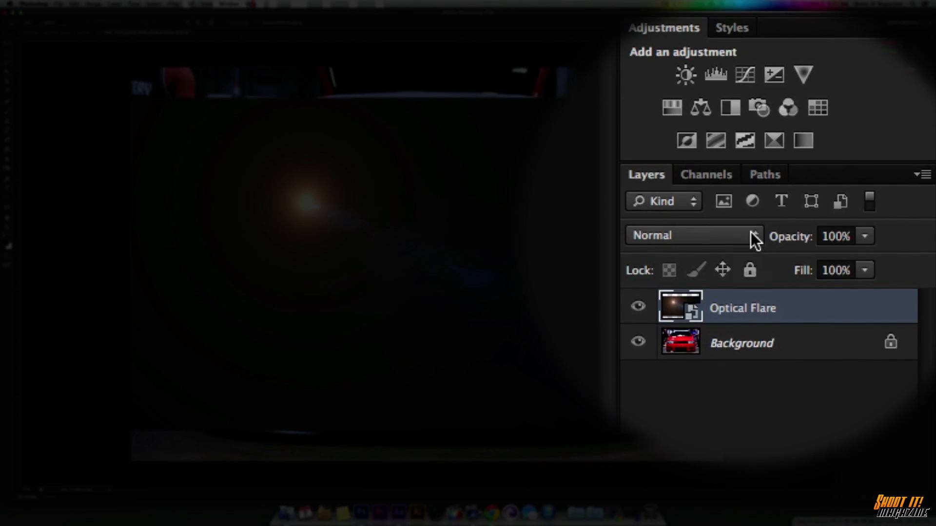
# Step: Compare the Lighten and Screen blend modes on the Optical Flare layer, finishing with Lighten
pyautogui.click(879, 141)
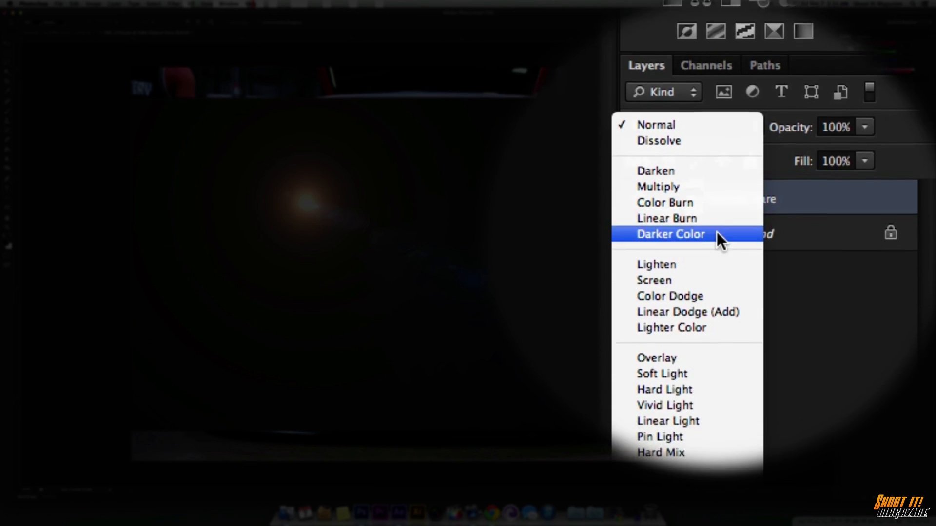
pyautogui.click(685, 245)
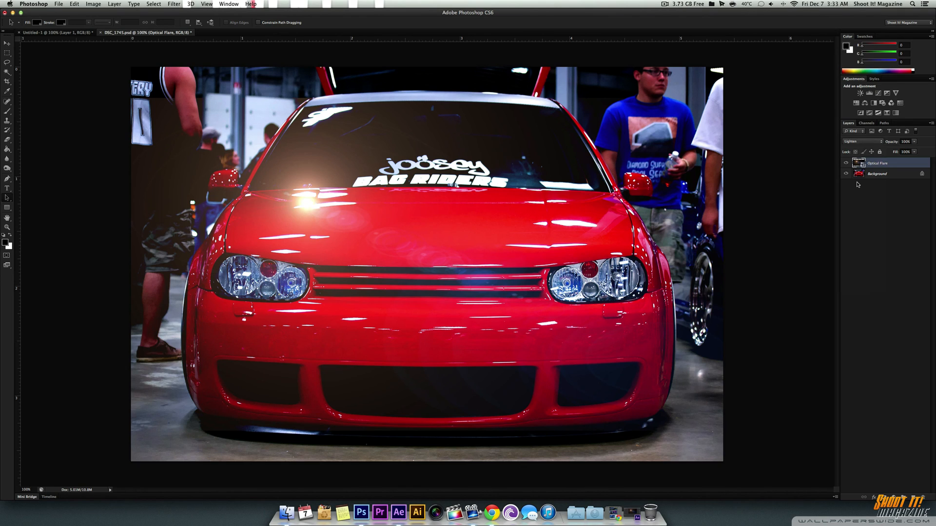
pyautogui.click(868, 140)
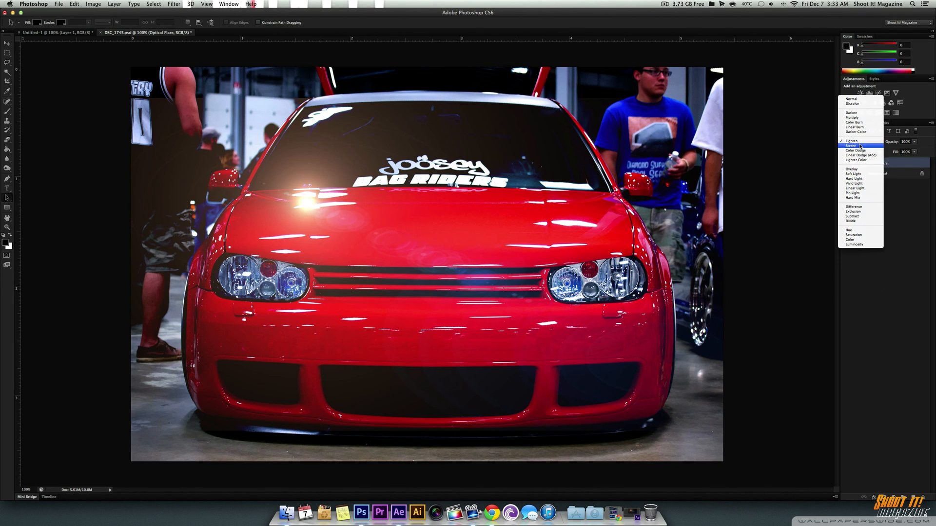
pyautogui.click(860, 147)
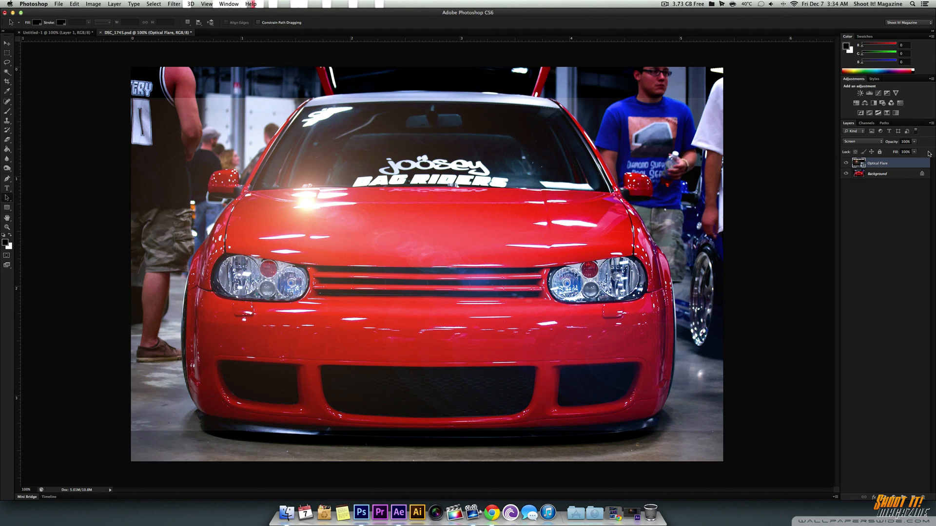
pyautogui.click(870, 141)
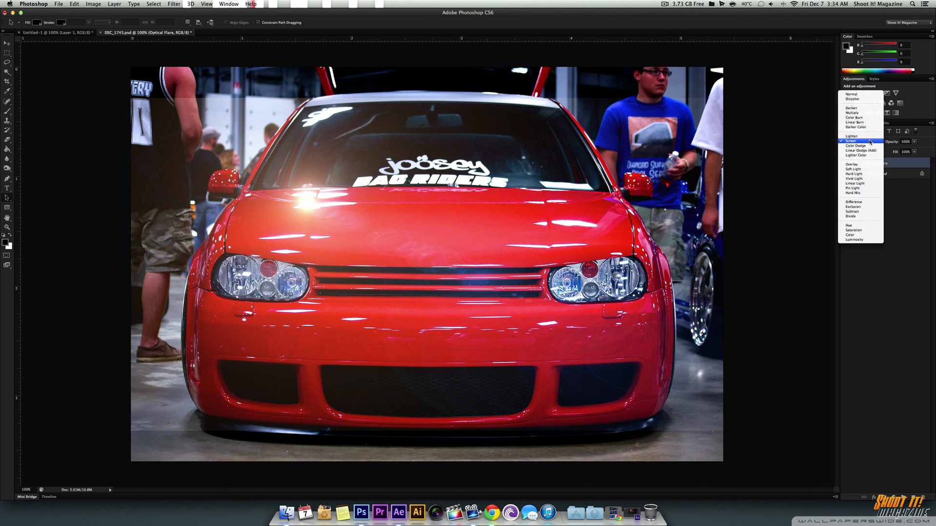
pyautogui.click(869, 136)
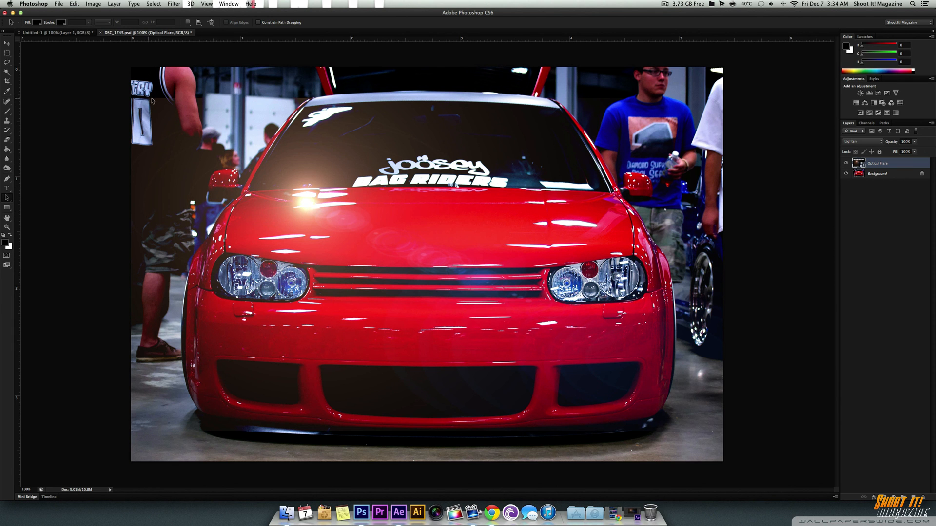
# Step: Check the flare's upper edge against the photo up close, and add a layer mask to the Optical Flare layer
pyautogui.press('super+equal')
pyautogui.press('super+equal')
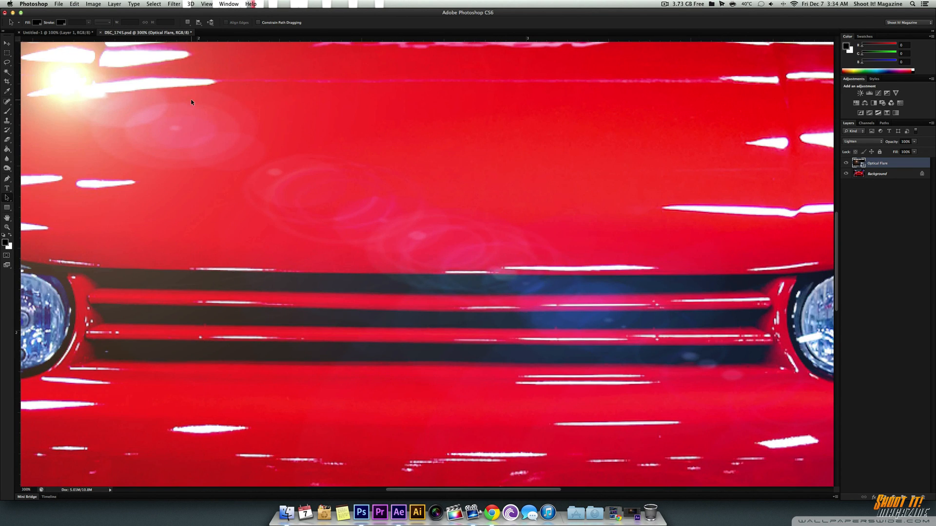
pyautogui.moveTo(191, 99); pyautogui.dragTo(506, 398)
pyautogui.moveTo(367, 223); pyautogui.dragTo(407, 344)
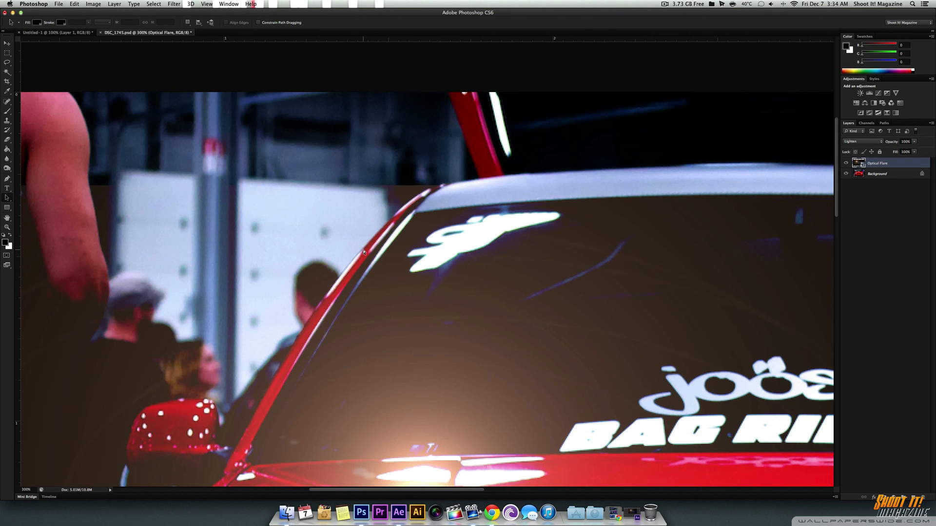
pyautogui.press('super+0')
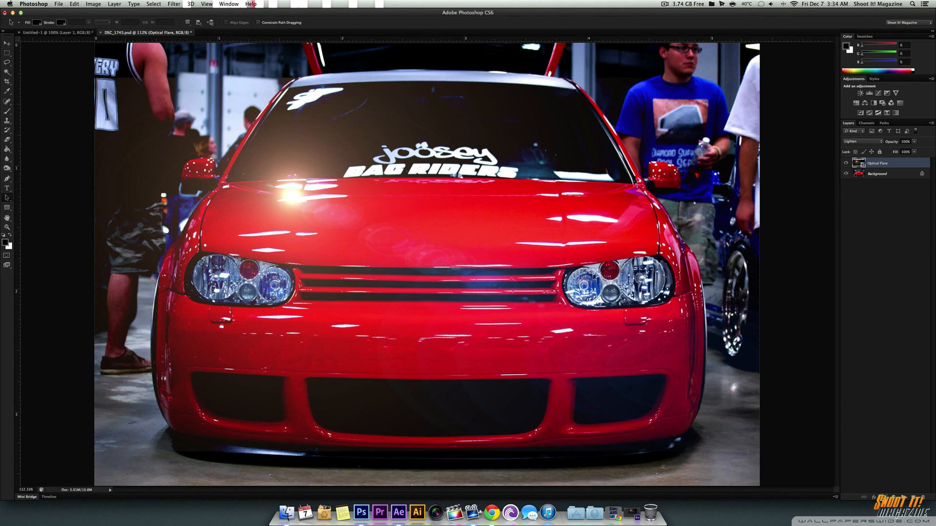
pyautogui.click(884, 498)
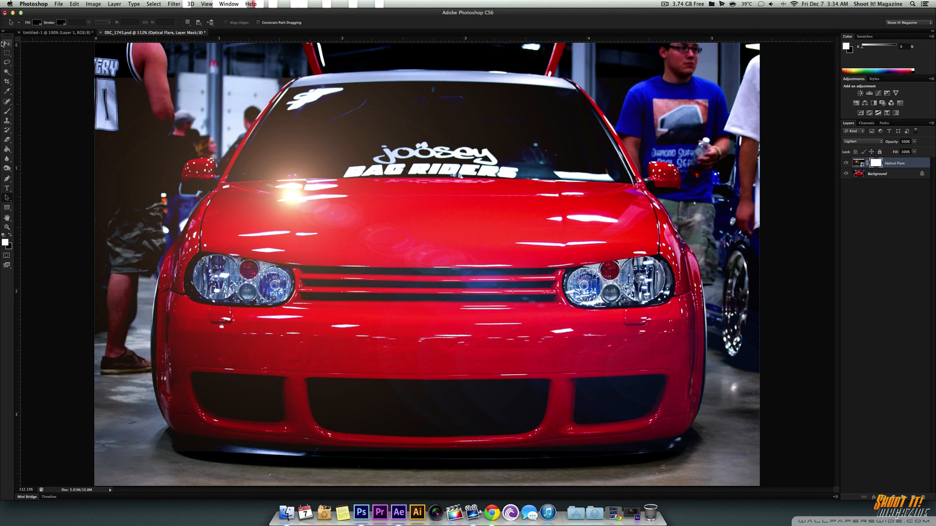
# Step: Scale the Optical Flare layer to about 64% and position its bright center on the headlight at the photo's right
pyautogui.click(7, 43)
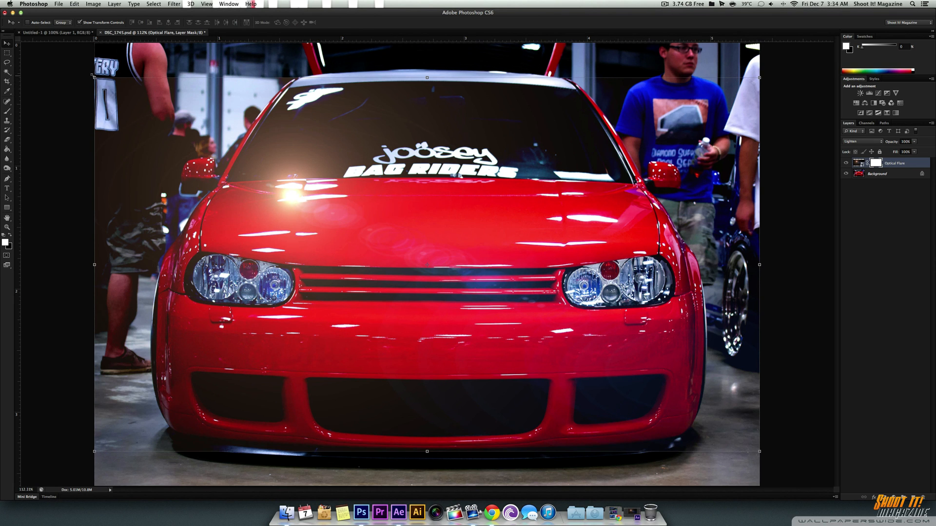
pyautogui.moveTo(93, 76); pyautogui.dragTo(333, 218)
pyautogui.moveTo(461, 284); pyautogui.dragTo(613, 293)
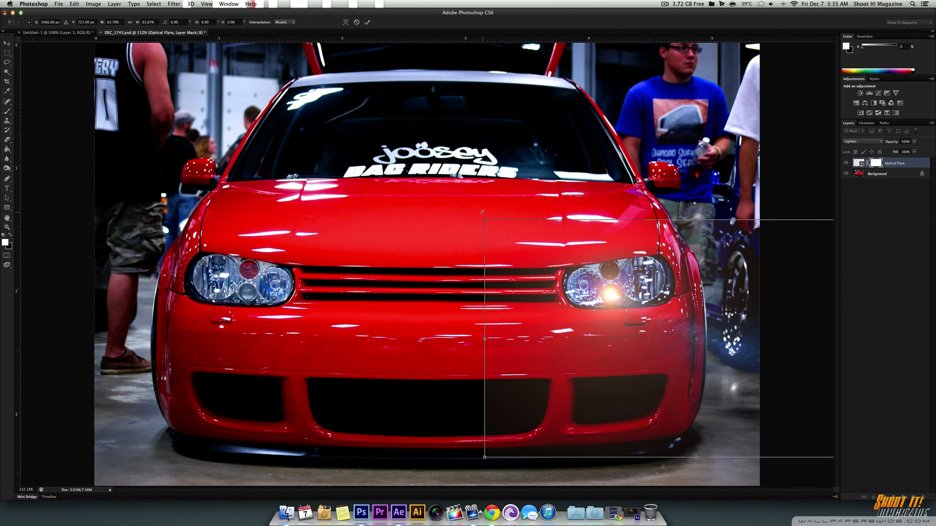
pyautogui.press('Return')
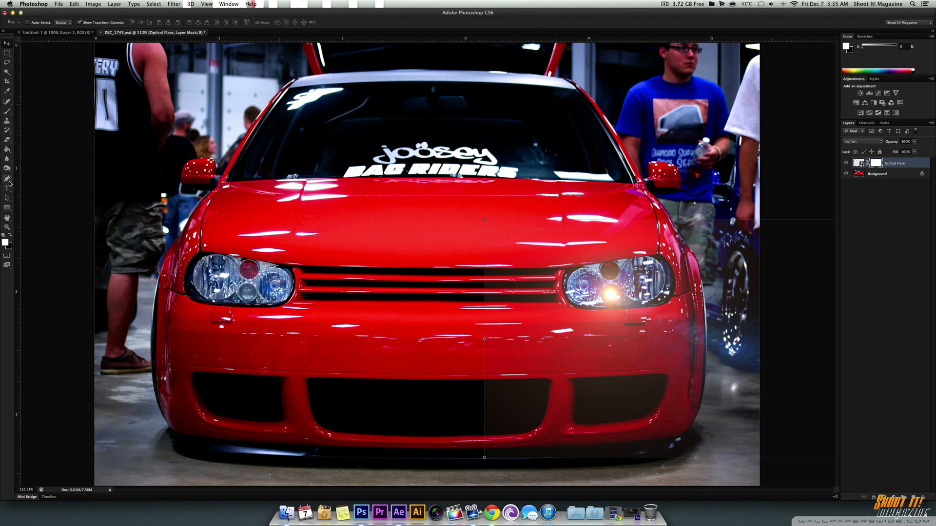
# Step: Erase the flare's hard outer edges on its layer mask with a soft 300 px Eraser at 0% hardness
pyautogui.click(8, 140)
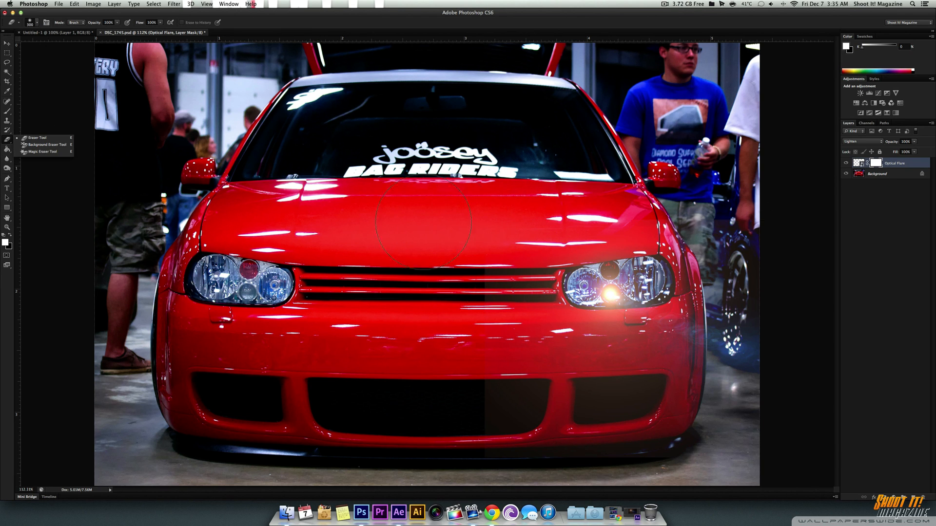
pyautogui.click(37, 22)
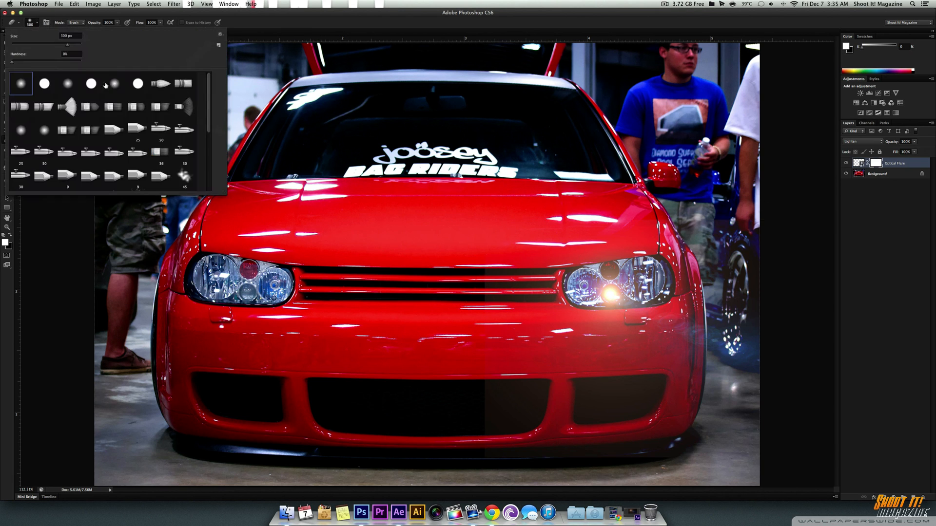
pyautogui.click(404, 30)
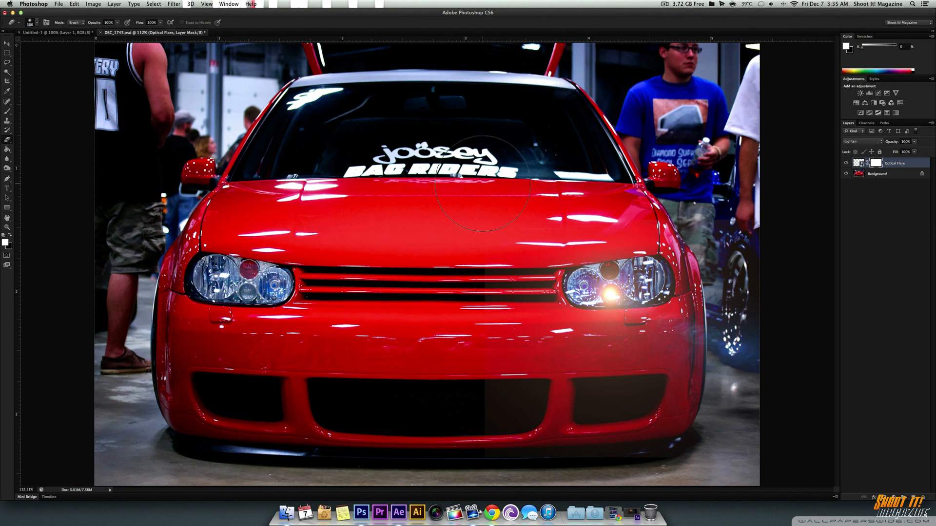
pyautogui.moveTo(498, 297)
pyautogui.mouseDown()
pyautogui.moveTo(466, 311)
pyautogui.moveTo(539, 451)
pyautogui.moveTo(636, 464)
pyautogui.moveTo(752, 445)
pyautogui.mouseUp()
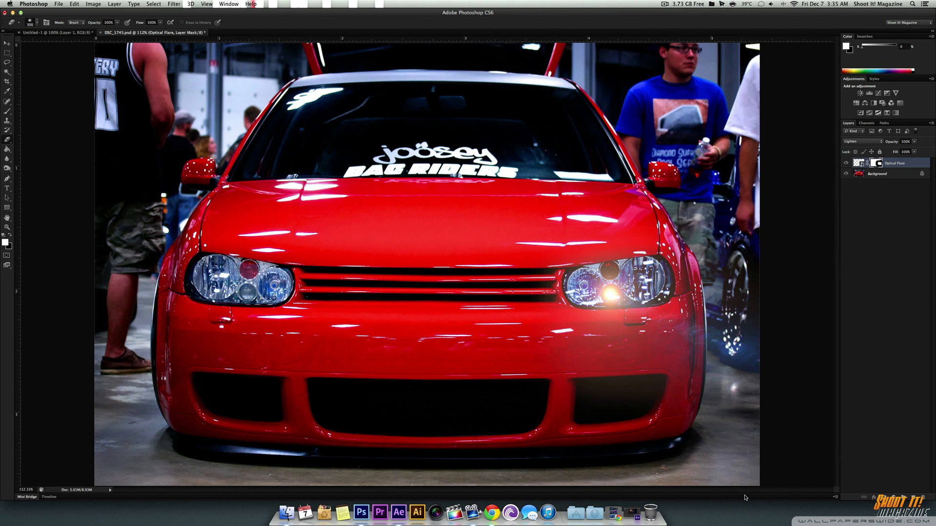
pyautogui.moveTo(505, 216)
pyautogui.mouseDown()
pyautogui.moveTo(709, 215)
pyautogui.moveTo(868, 239)
pyautogui.mouseUp()
# Step: Duplicate the Optical Flare layer and position the horizontally flipped copy over the headlight at the photo's left, leaving no layer selected
pyautogui.click(7, 43)
pyautogui.press('super+j')
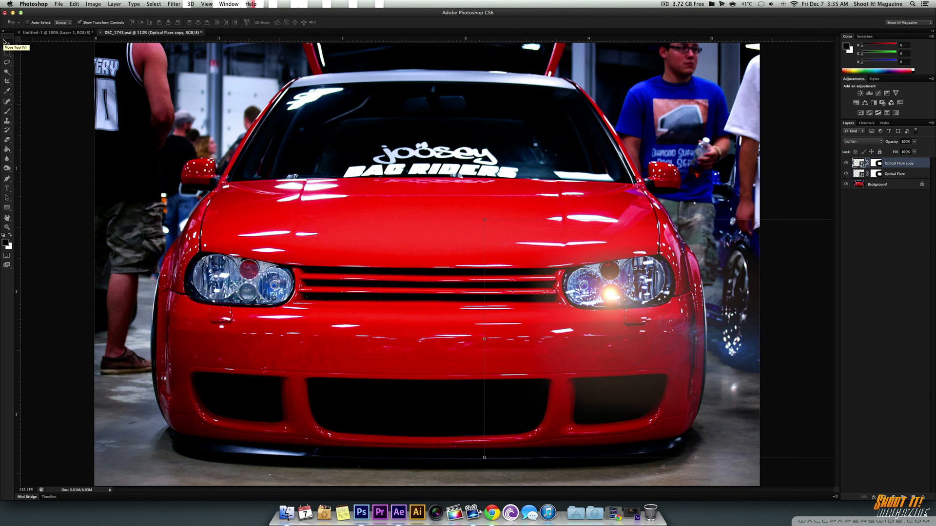
pyautogui.click(78, 3)
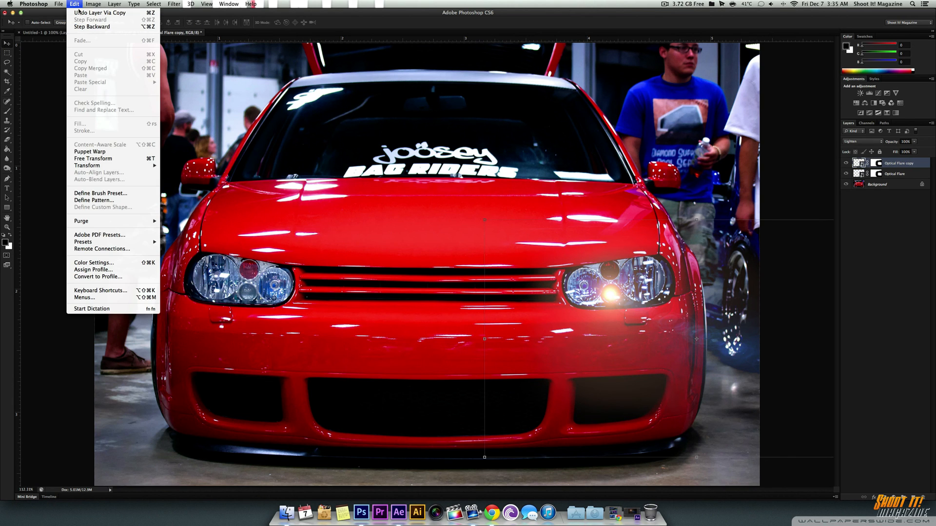
pyautogui.moveTo(95, 166)
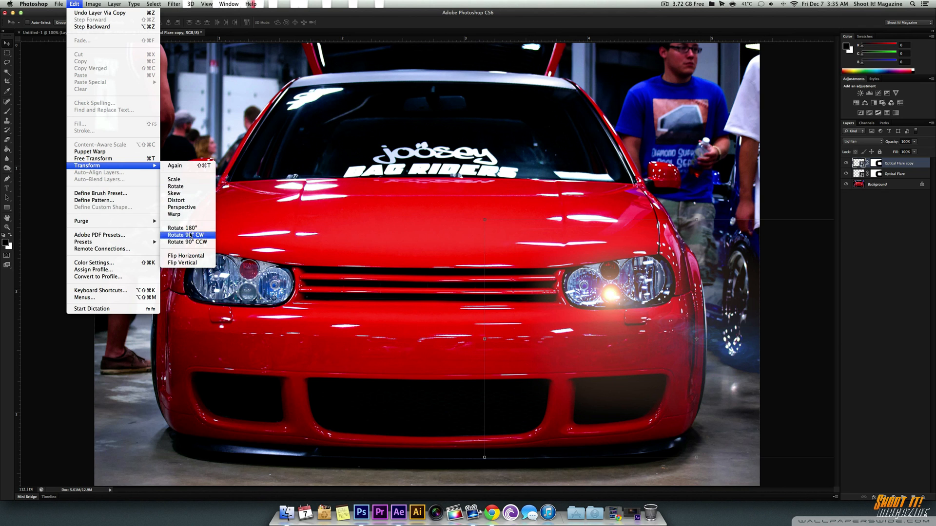
pyautogui.click(193, 257)
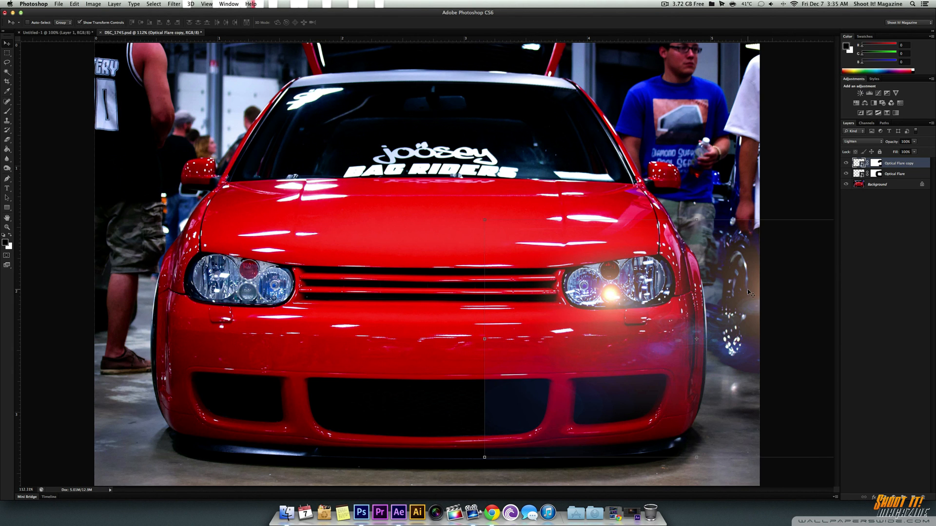
pyautogui.moveTo(744, 292); pyautogui.dragTo(216, 292)
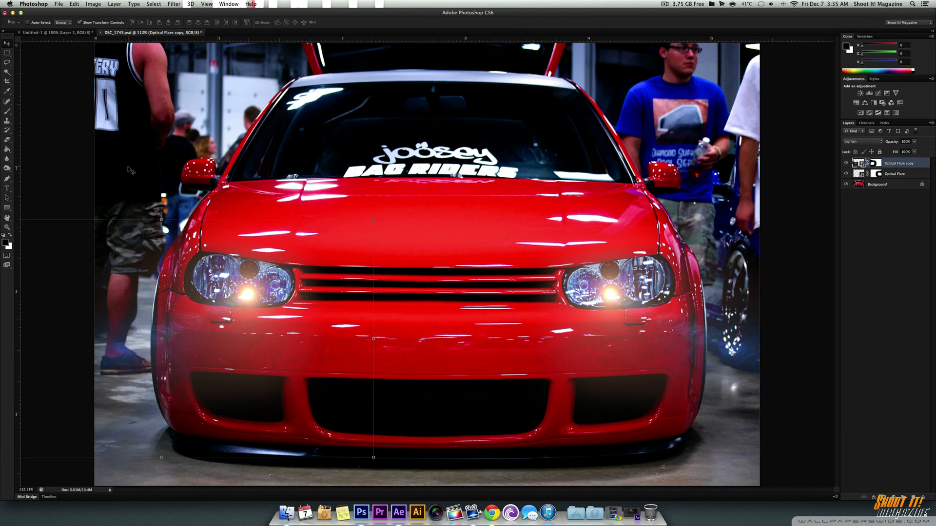
pyautogui.click(915, 240)
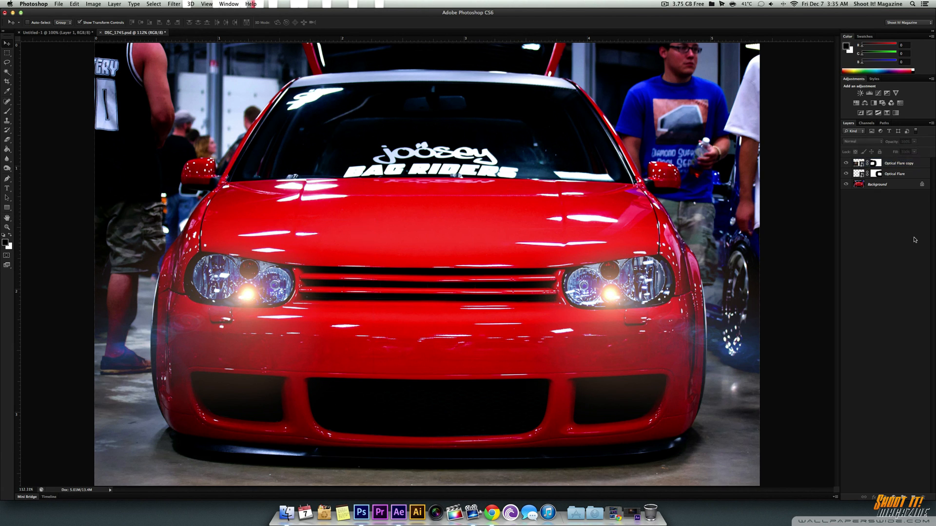